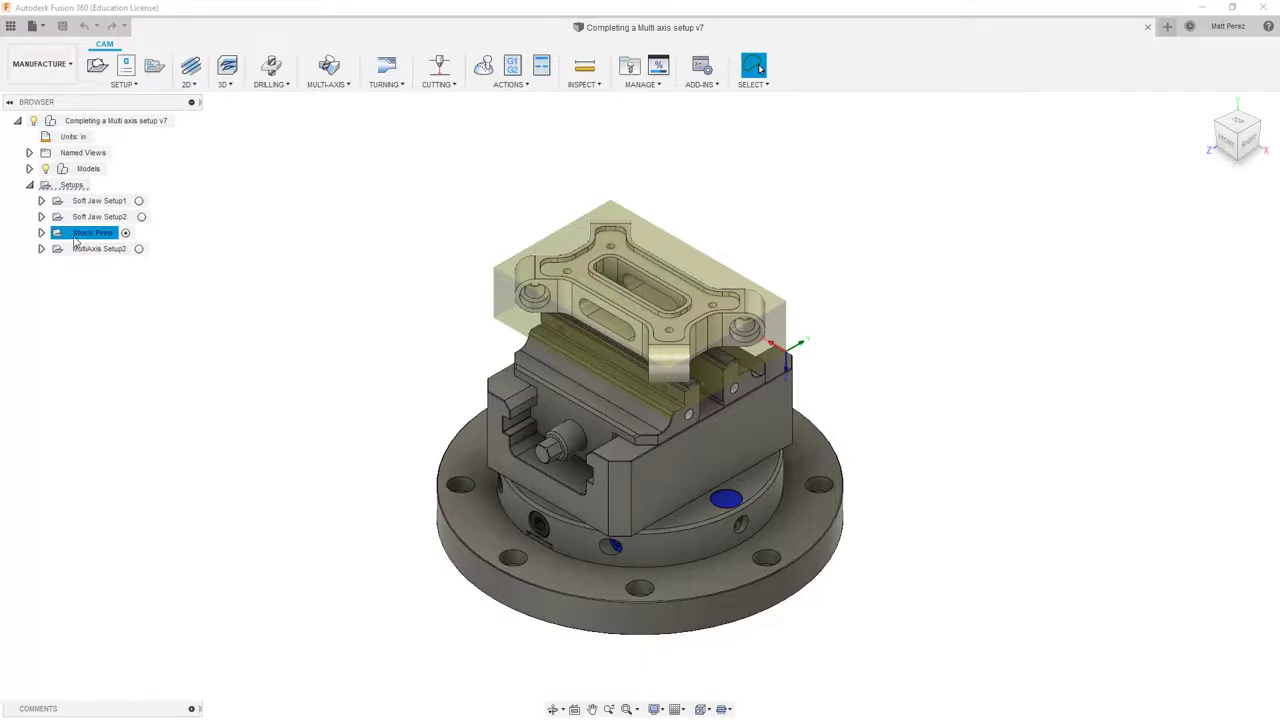
Review the existing setups one after another: Soft Jaw Setup1, Soft Jaw Setup2, Stock Prep and MultiAxis Setup2.
left_click(100, 201)
left_click(104, 217)
left_click(103, 233)
left_click(101, 249)
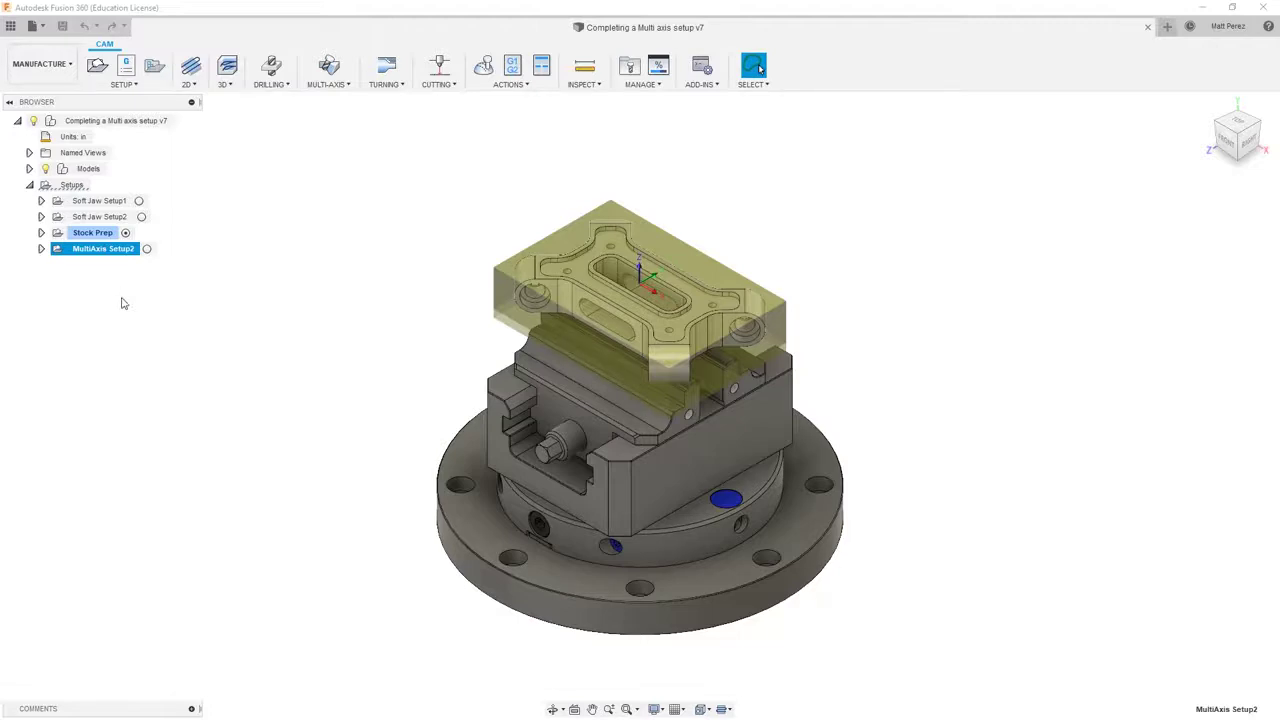
Open MultiAxis Setup2 for editing and bring up its stock definition.
left_click(40, 249)
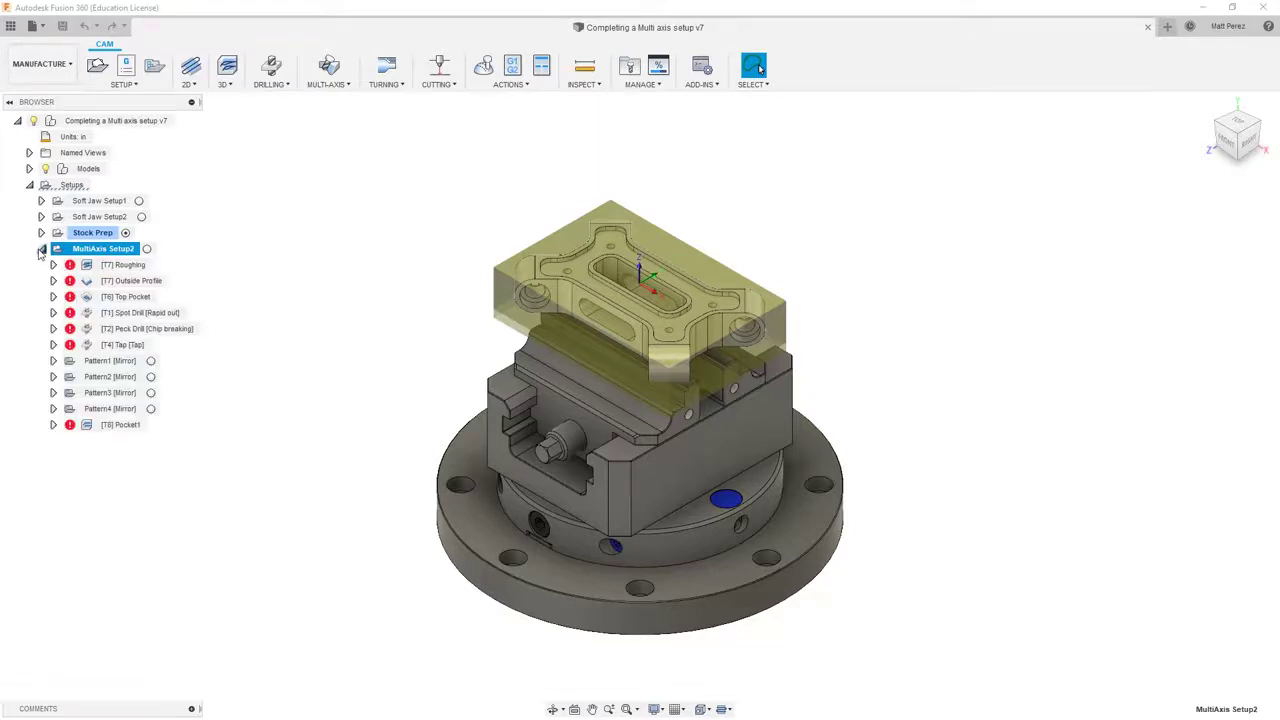
right_click(103, 252)
left_click(122, 262)
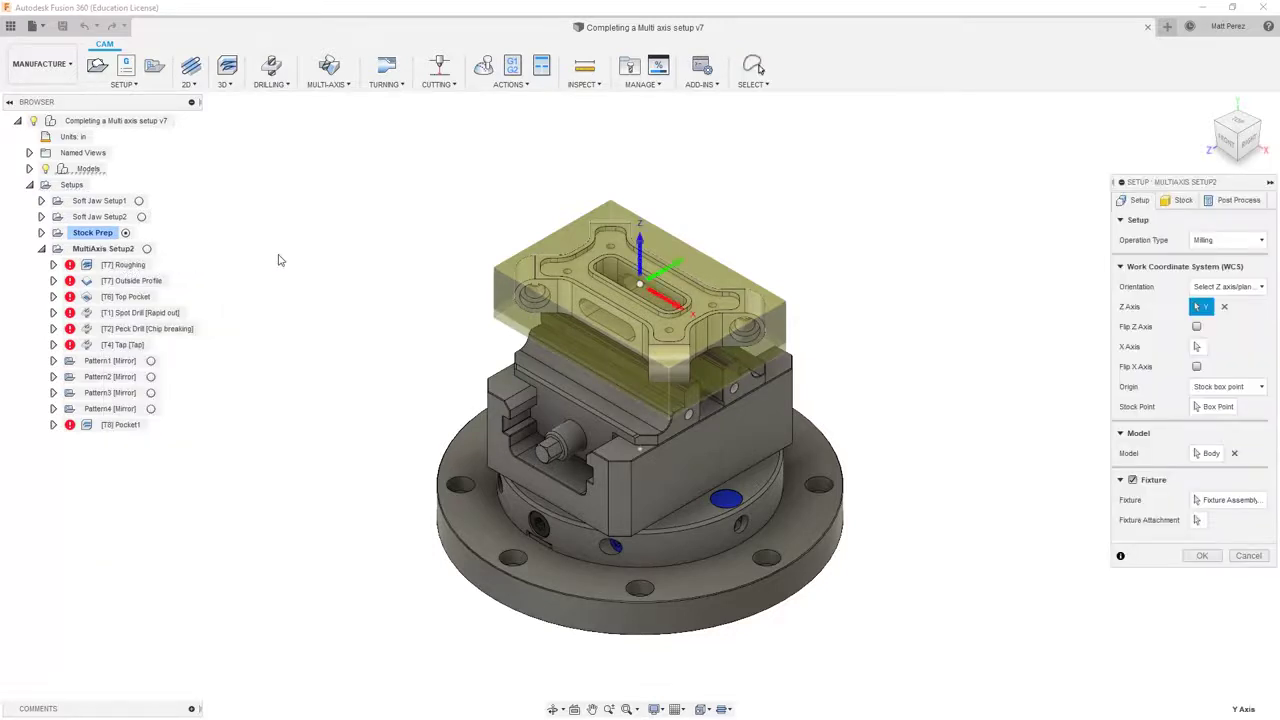
left_click(1178, 201)
middle_click_drag(778, 504, 738, 450, "shift")
scroll(676, 292, "up", 5)
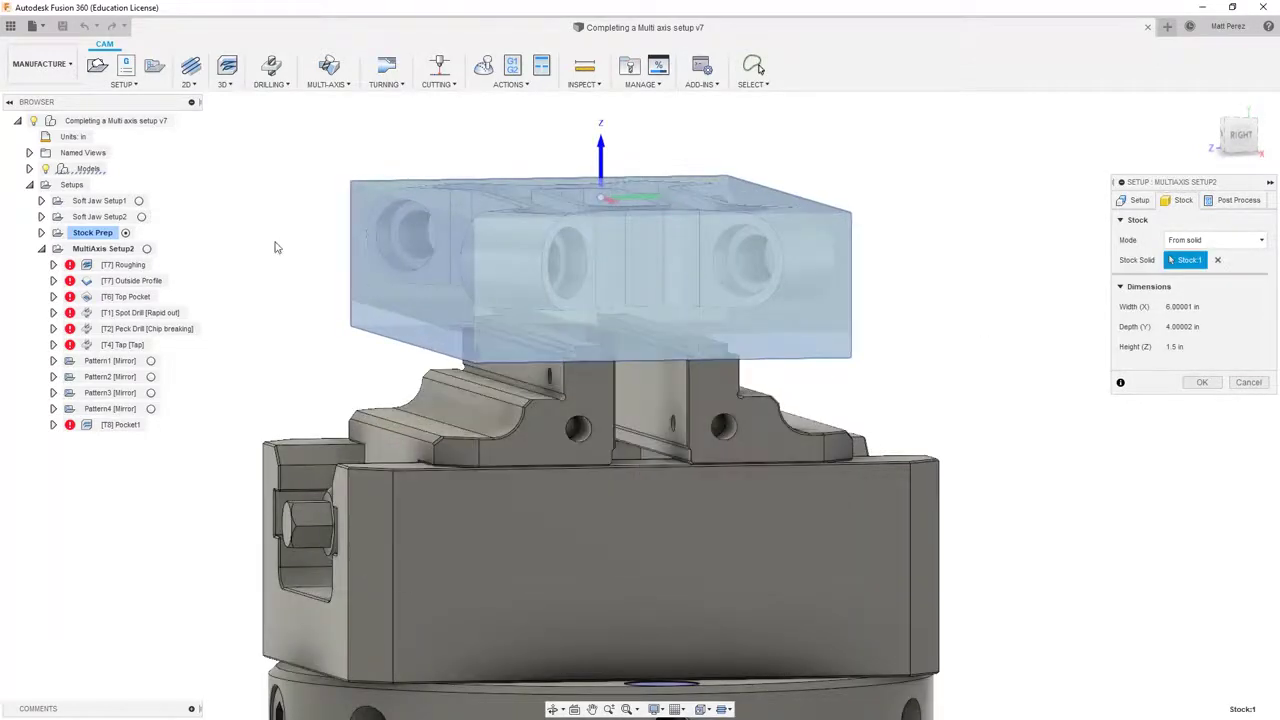
Replace the stock solid of MultiAxis Setup2 with the Ready To Machine body from the Stock component and accept the setup.
left_click(29, 169)
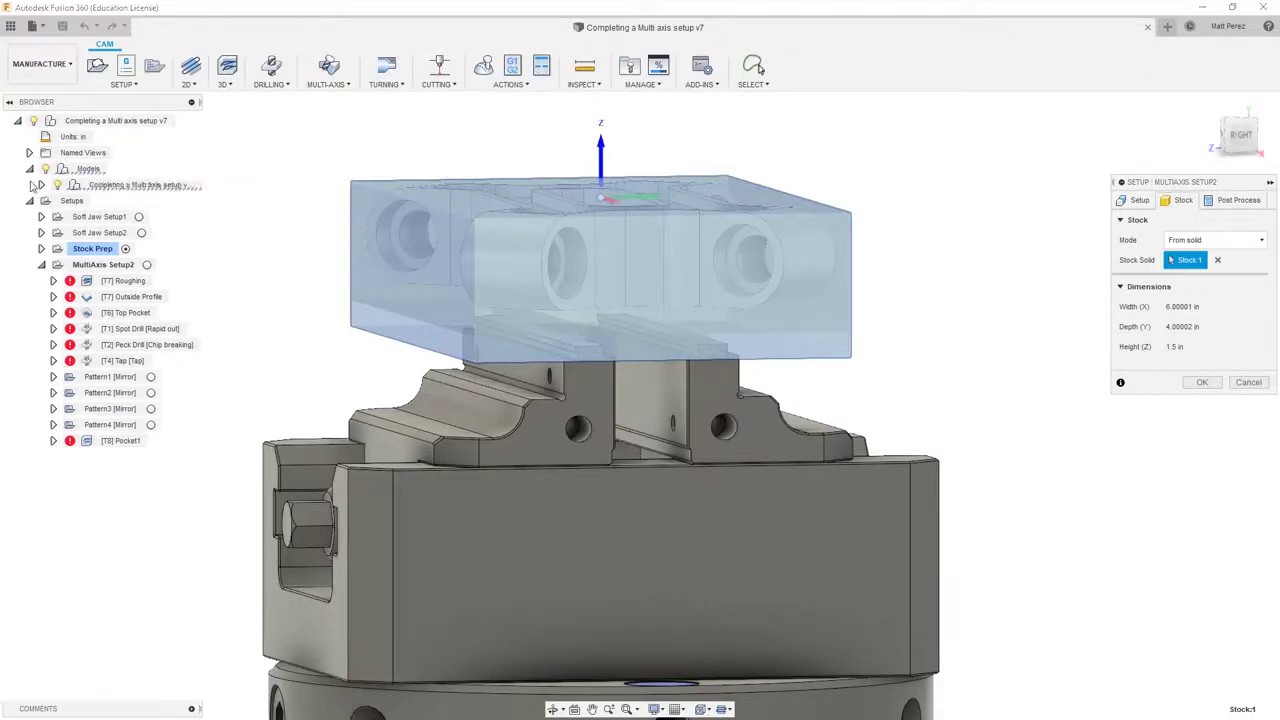
left_click(40, 186)
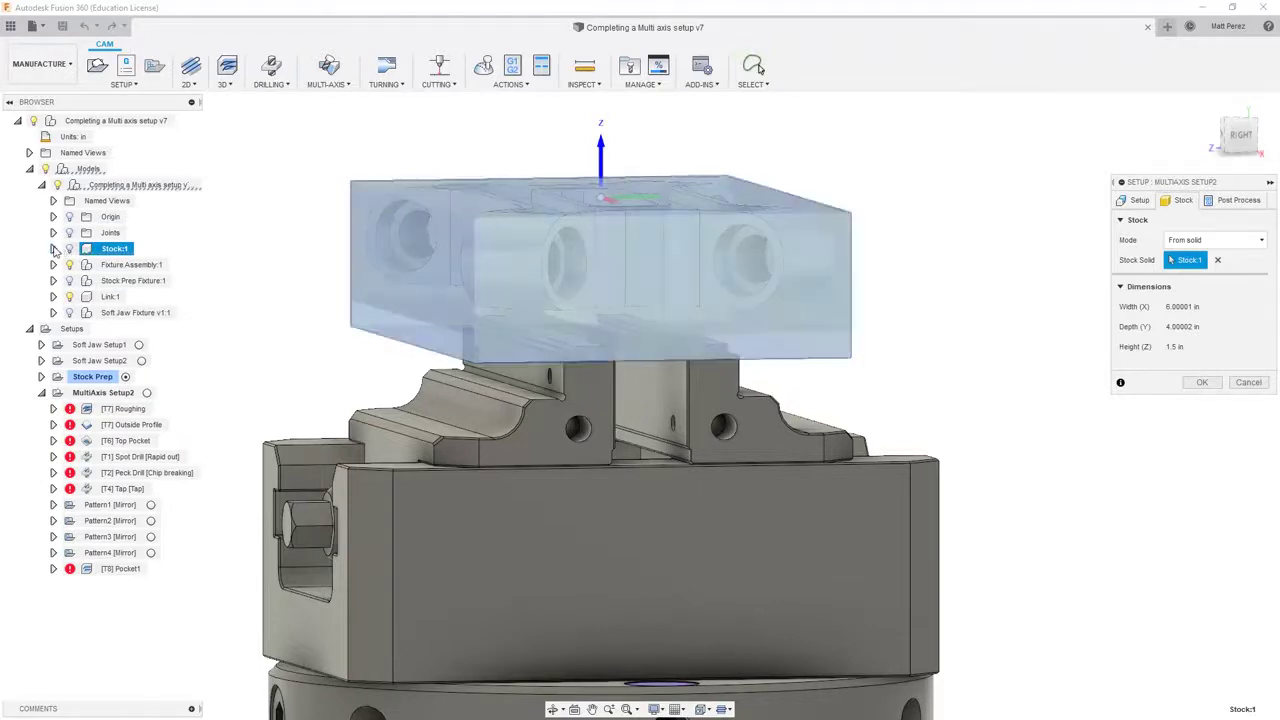
left_click(53, 248)
left_click(65, 280)
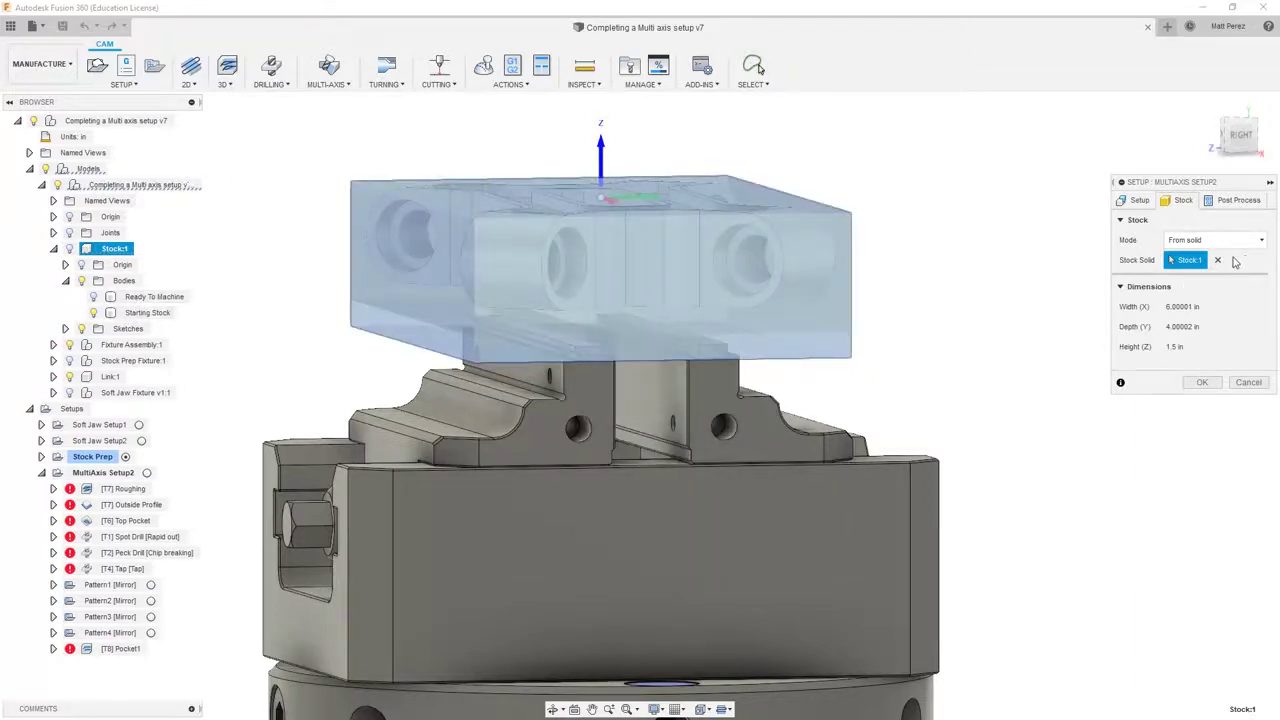
left_click(1220, 260)
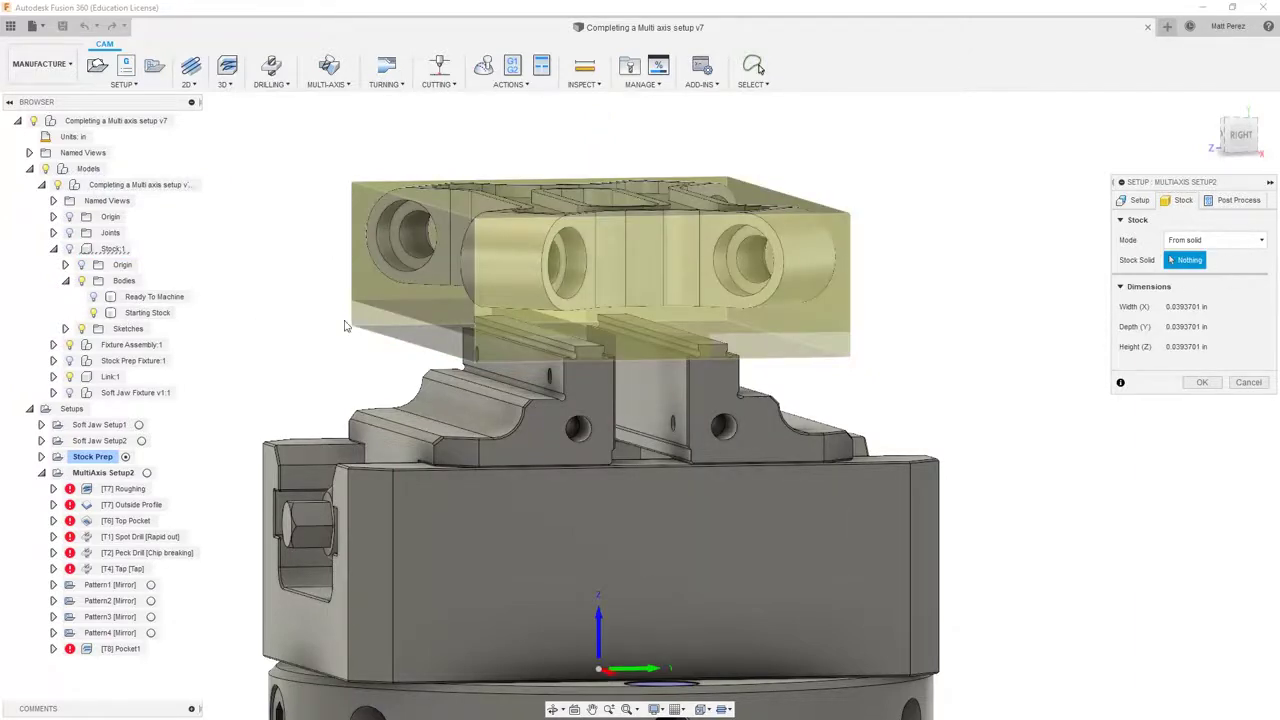
left_click(170, 296)
left_click(1197, 382)
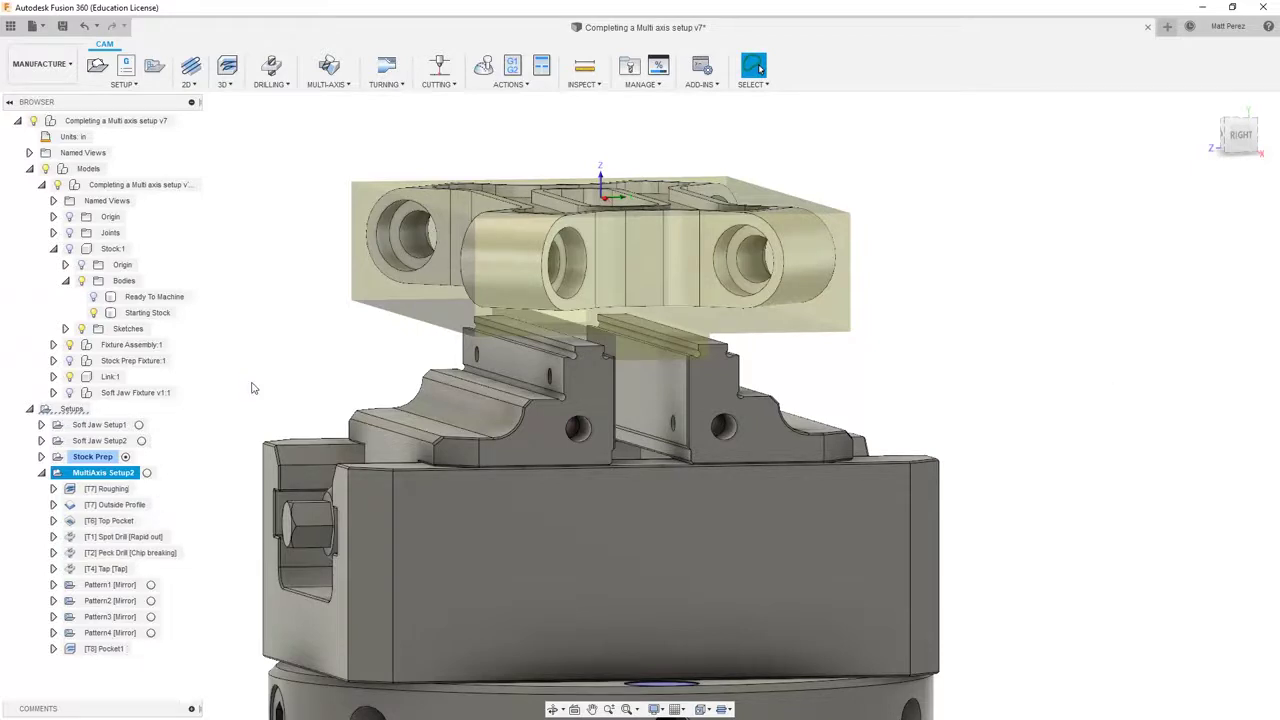
Make MultiAxis Setup2 the active setup.
left_click(103, 474)
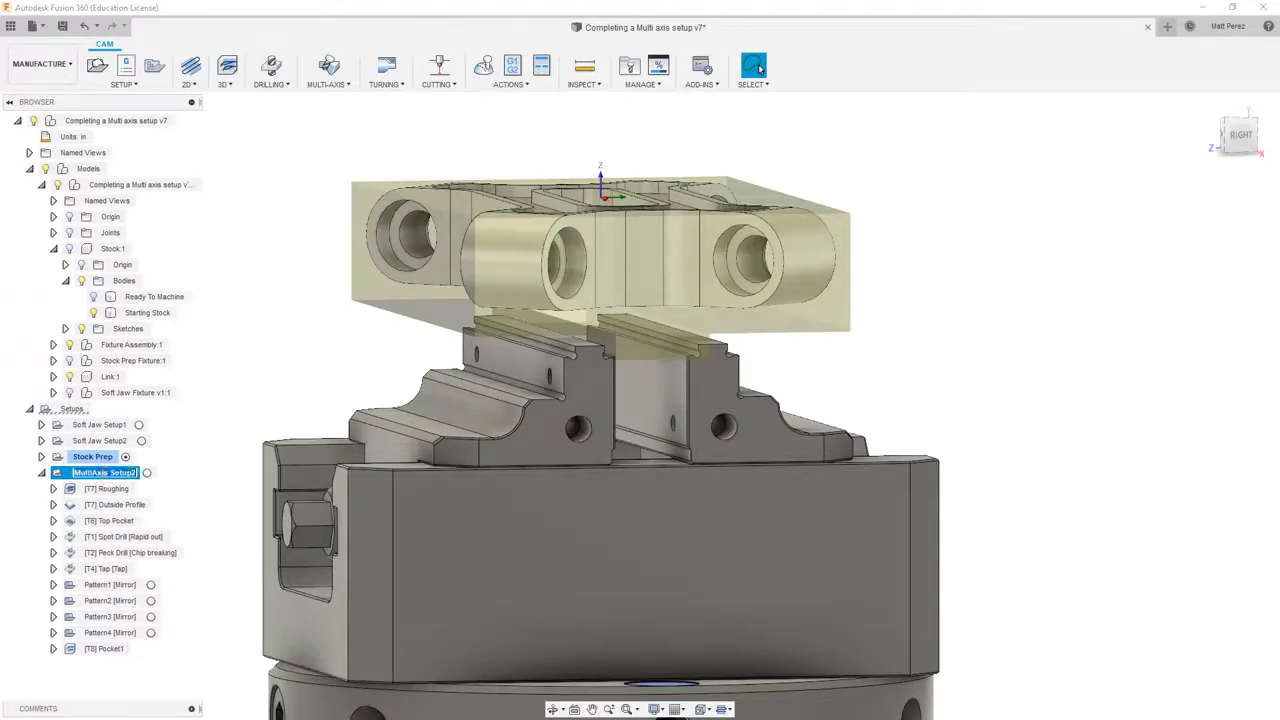
left_click(67, 477)
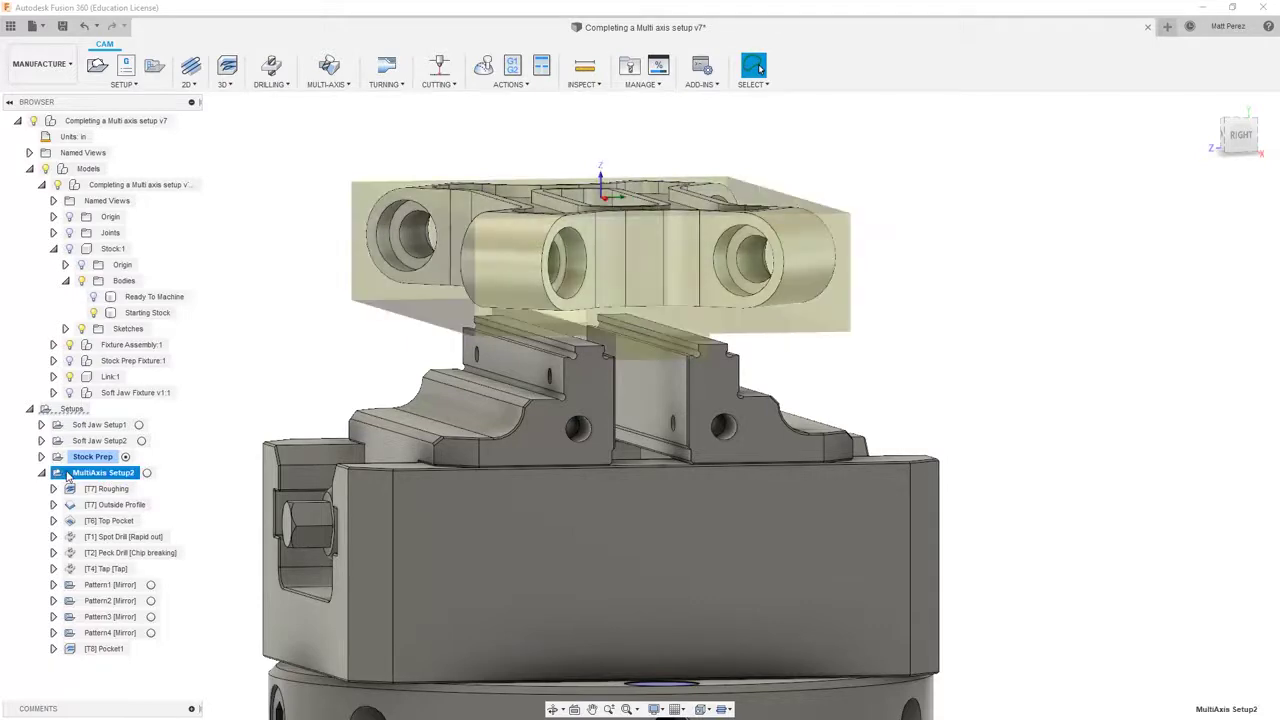
left_click(136, 477)
Simulate the MultiAxis Setup2 operations through to the end, examine the remaining stock beneath the part, and close the simulation.
left_click(483, 68)
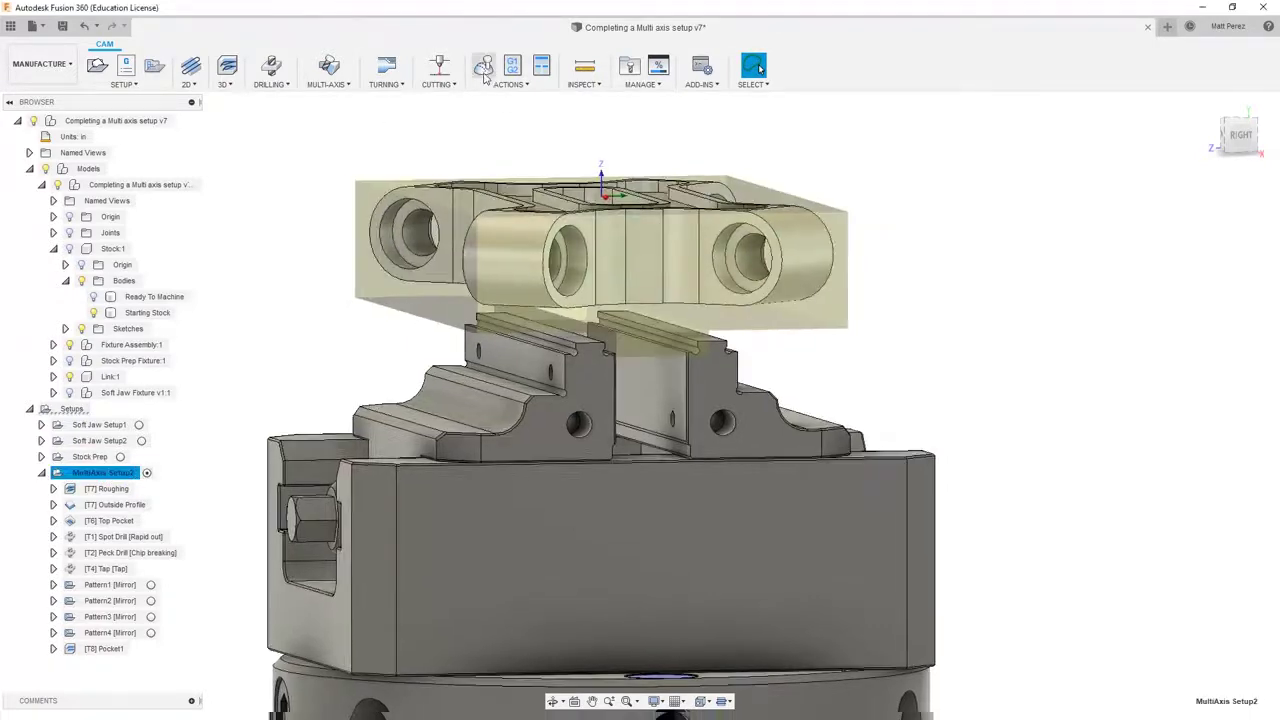
left_click(483, 66)
left_click(717, 658)
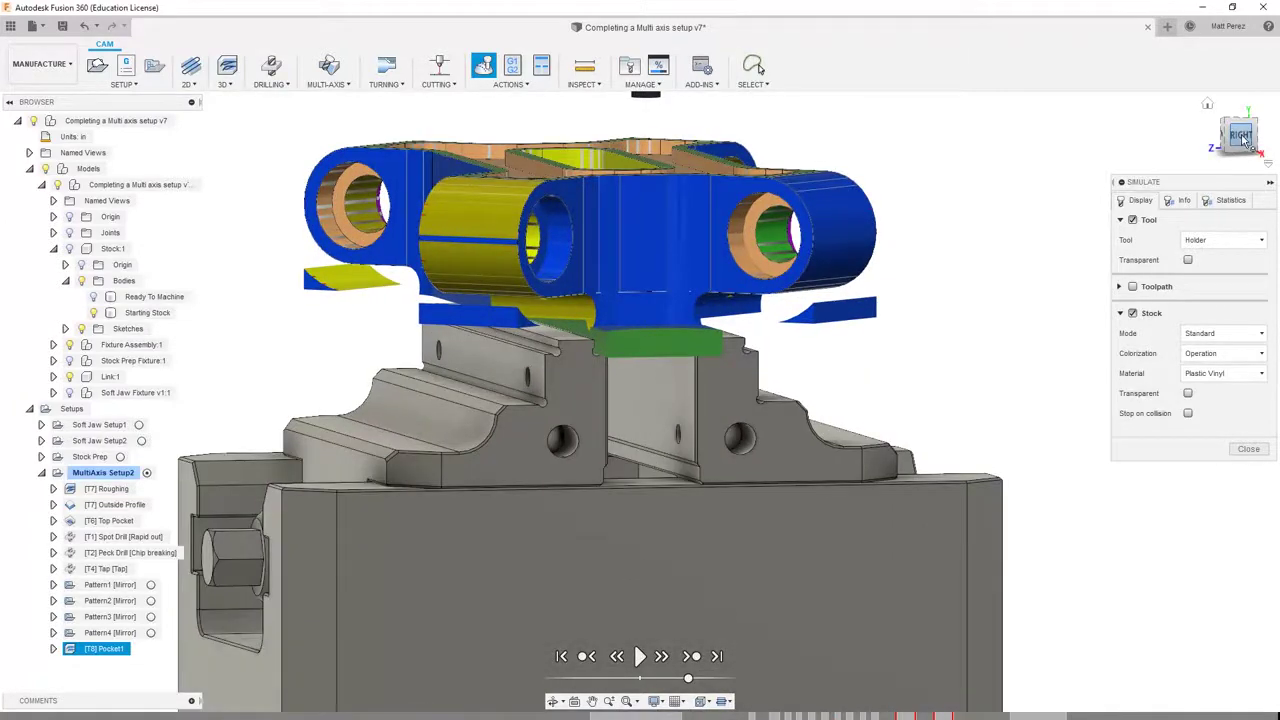
left_click(1240, 135)
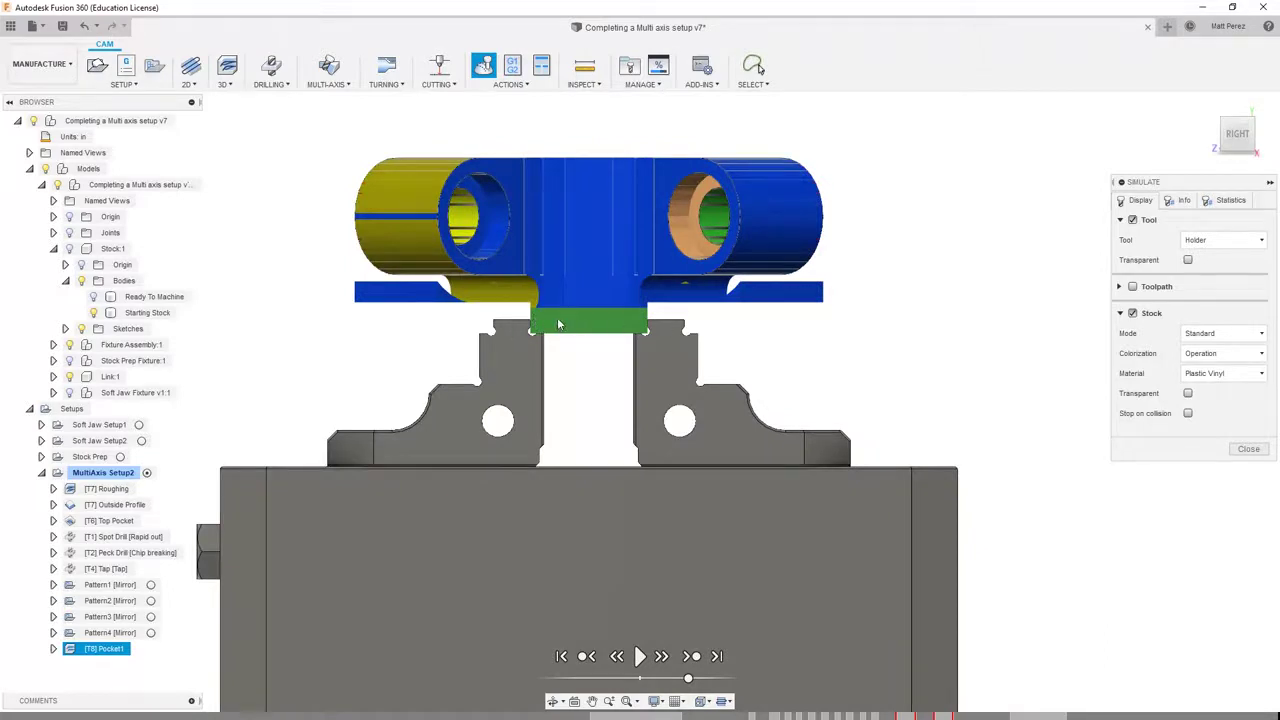
middle_click_drag(540, 283, 598, 256, "shift")
middle_click_drag(610, 325, 508, 176, "shift")
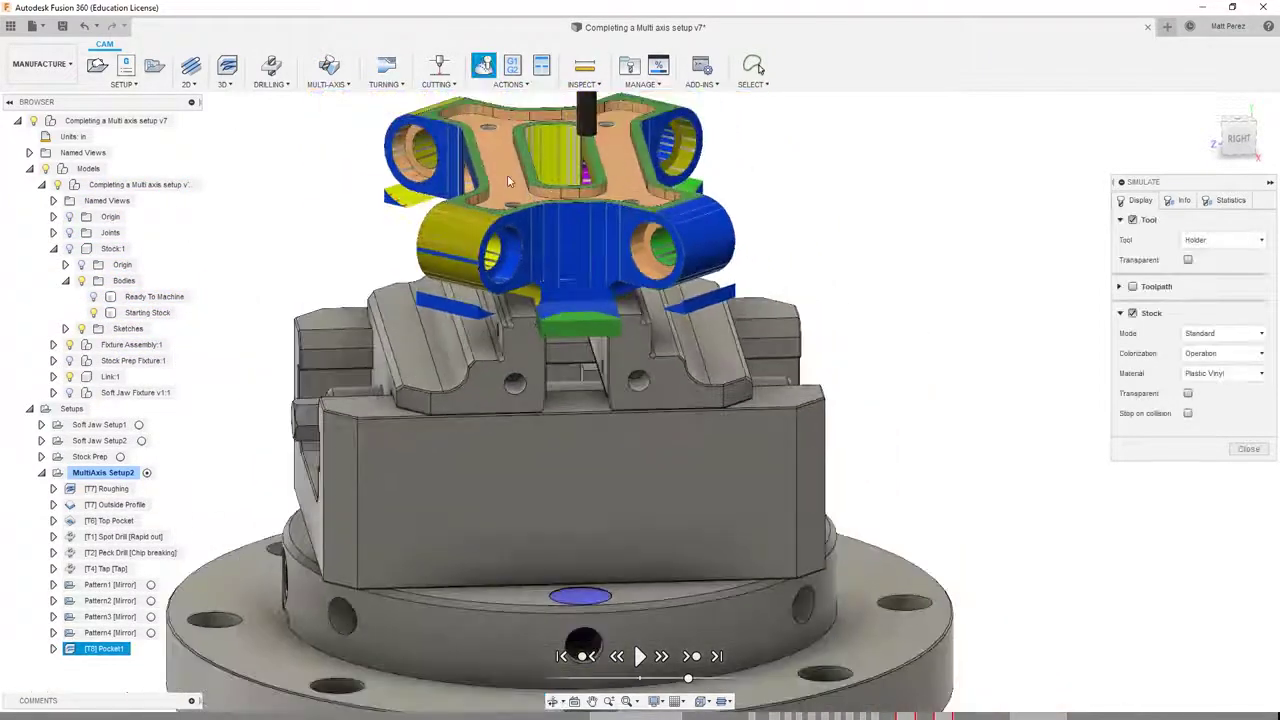
left_click(1248, 449)
Display the Soft Jaw Fixture component and hide the Fixture Assembly component.
middle_click_drag(766, 396, 646, 391, "shift")
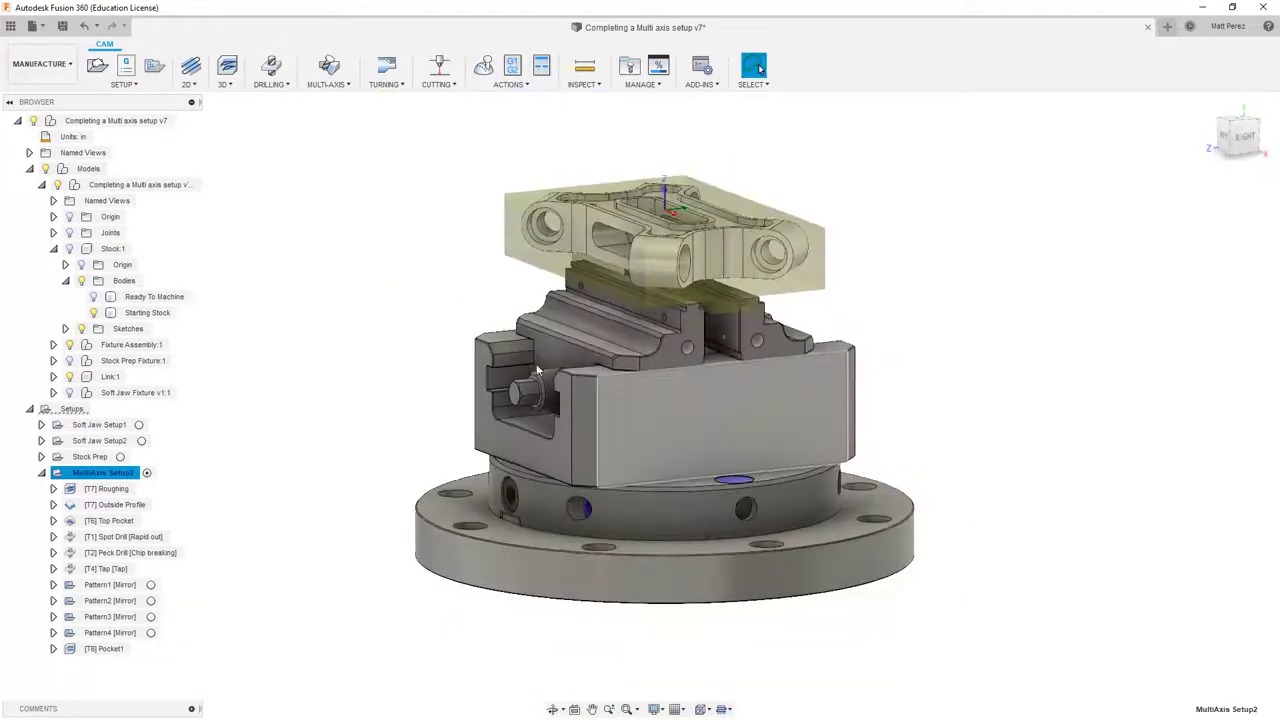
left_click(330, 320)
left_click(42, 473)
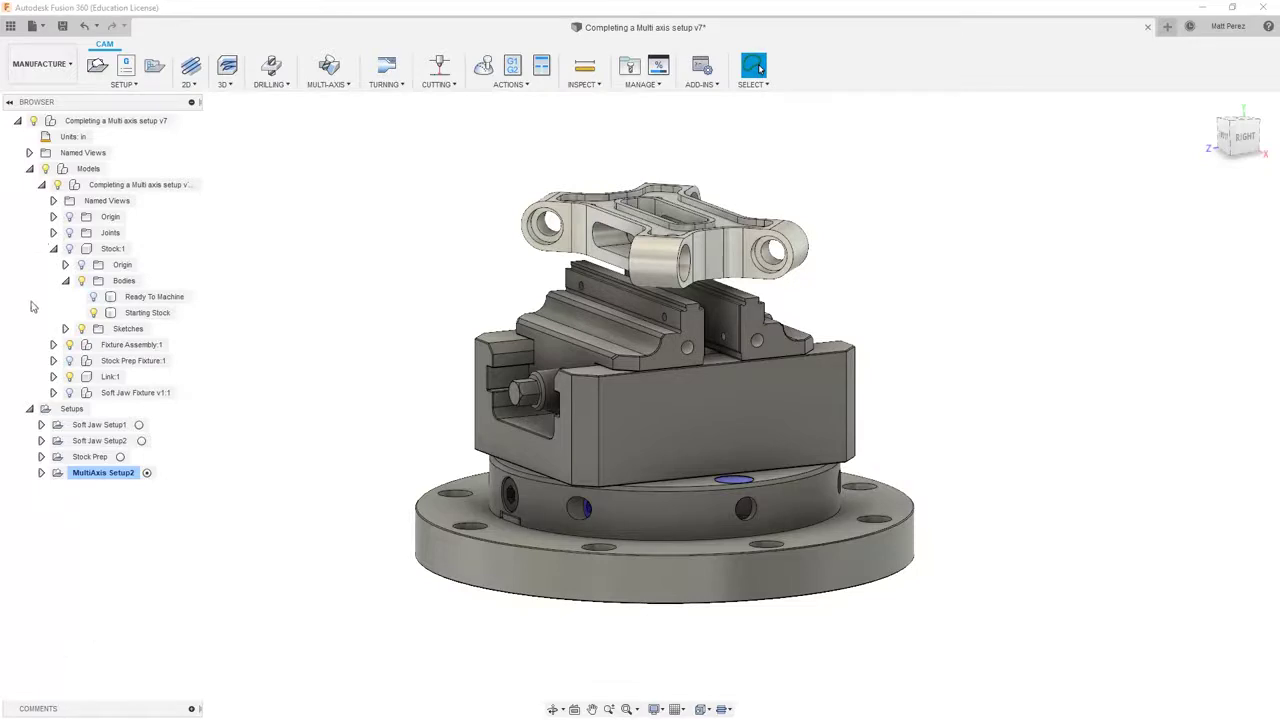
left_click(54, 248)
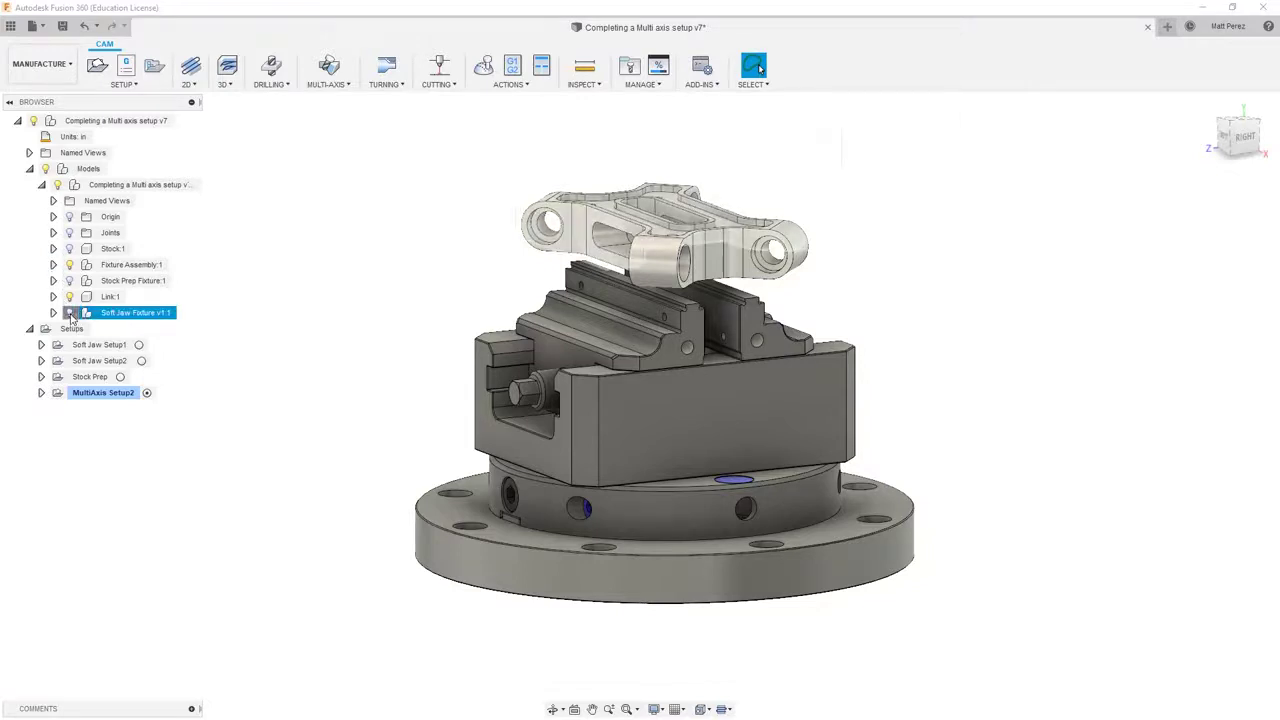
left_click(69, 313)
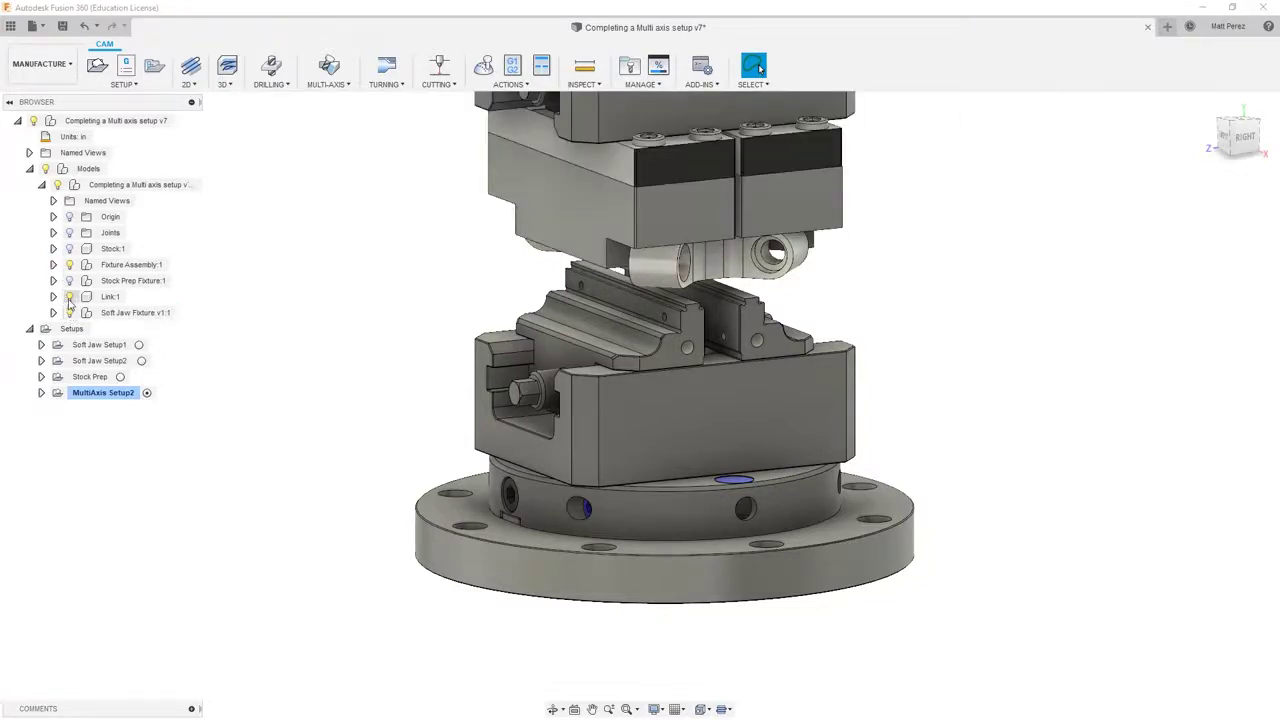
left_click(69, 264)
middle_click_drag(581, 401, 586, 298, "shift")
key("Escape")
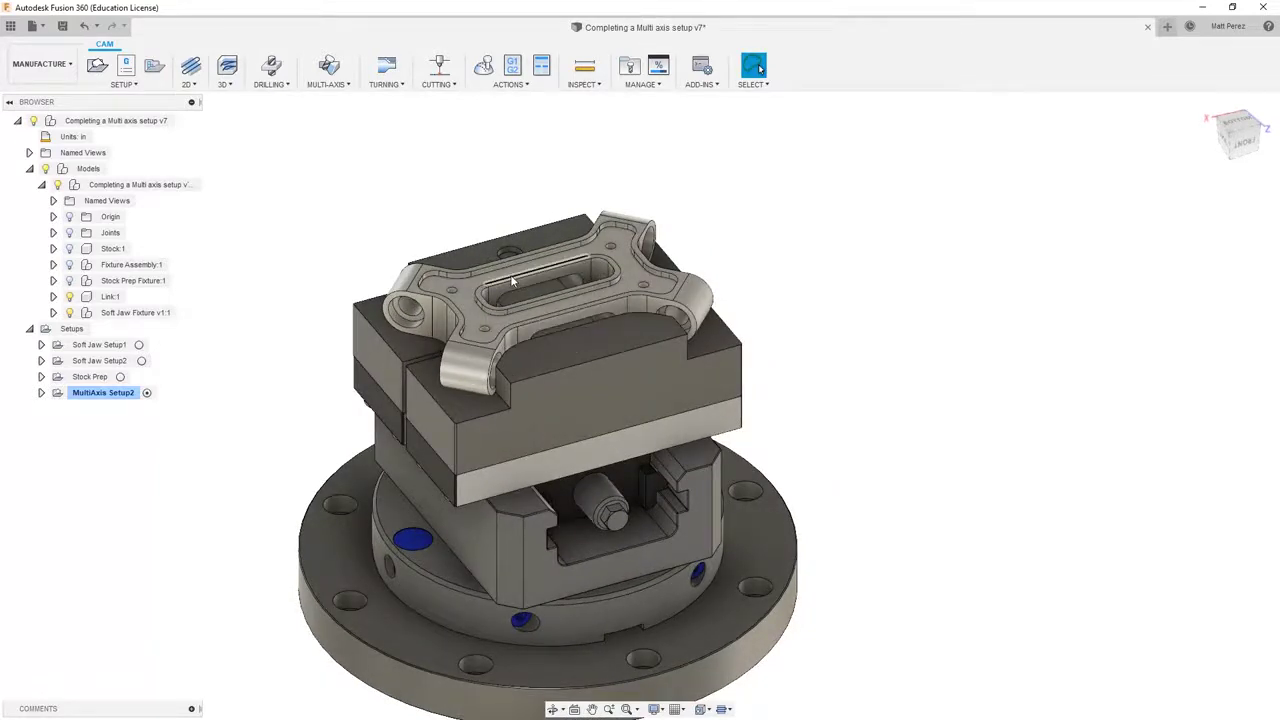
Display the Stock component with its Ready To Machine body visible and its Starting Stock body hidden.
left_click(69, 248)
scroll(380, 331, "up", 2)
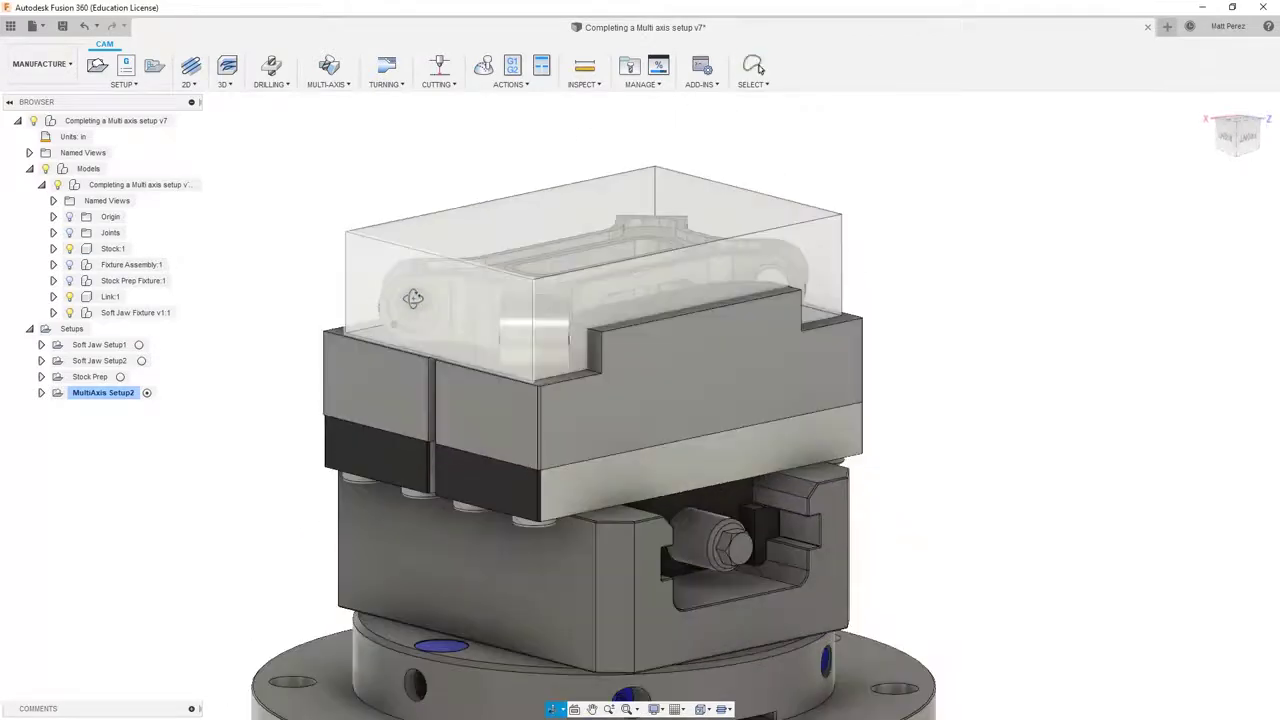
left_click(54, 249)
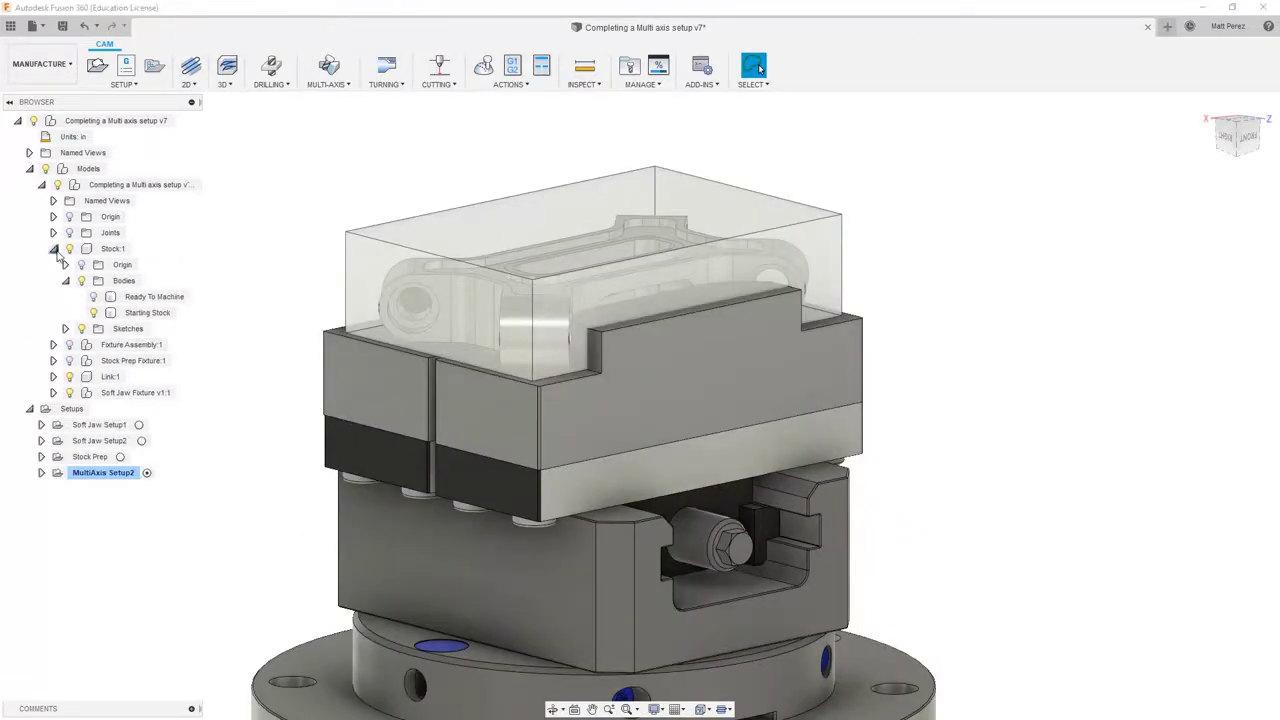
left_click(94, 313)
middle_click_drag(414, 332, 470, 321, "shift")
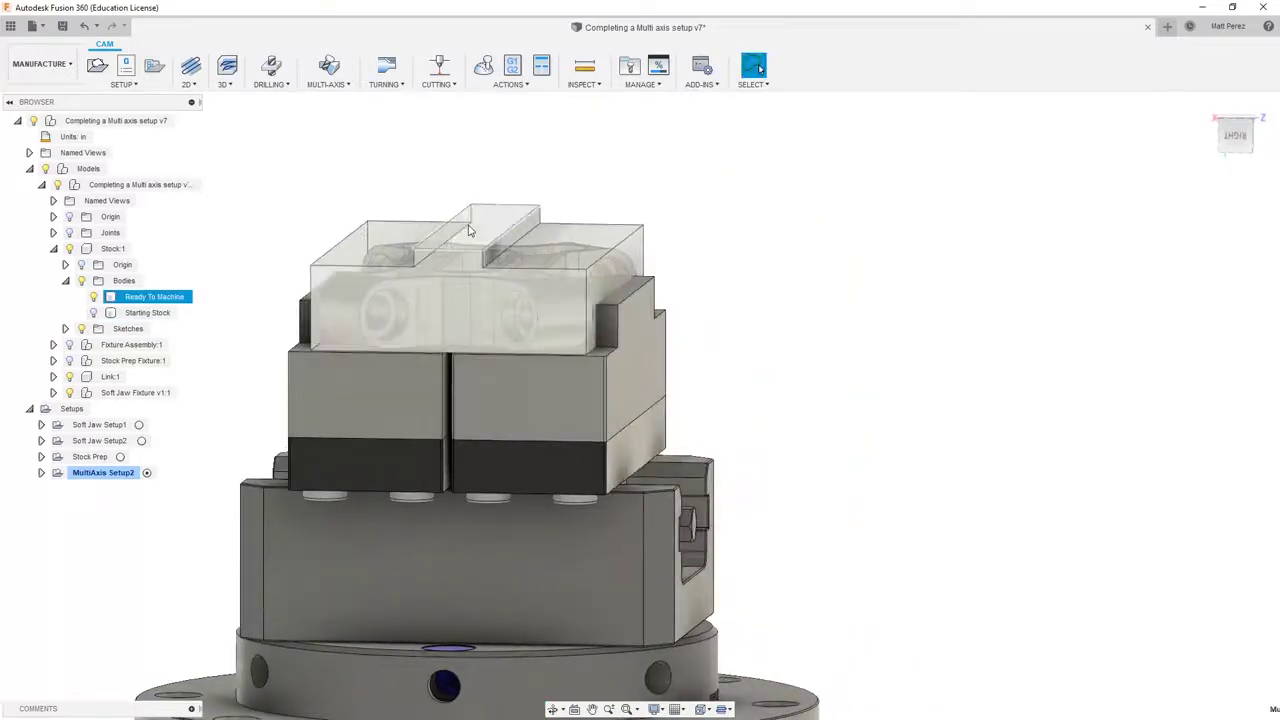
middle_click_drag(697, 288, 640, 314, "shift")
middle_click_drag(647, 244, 595, 195)
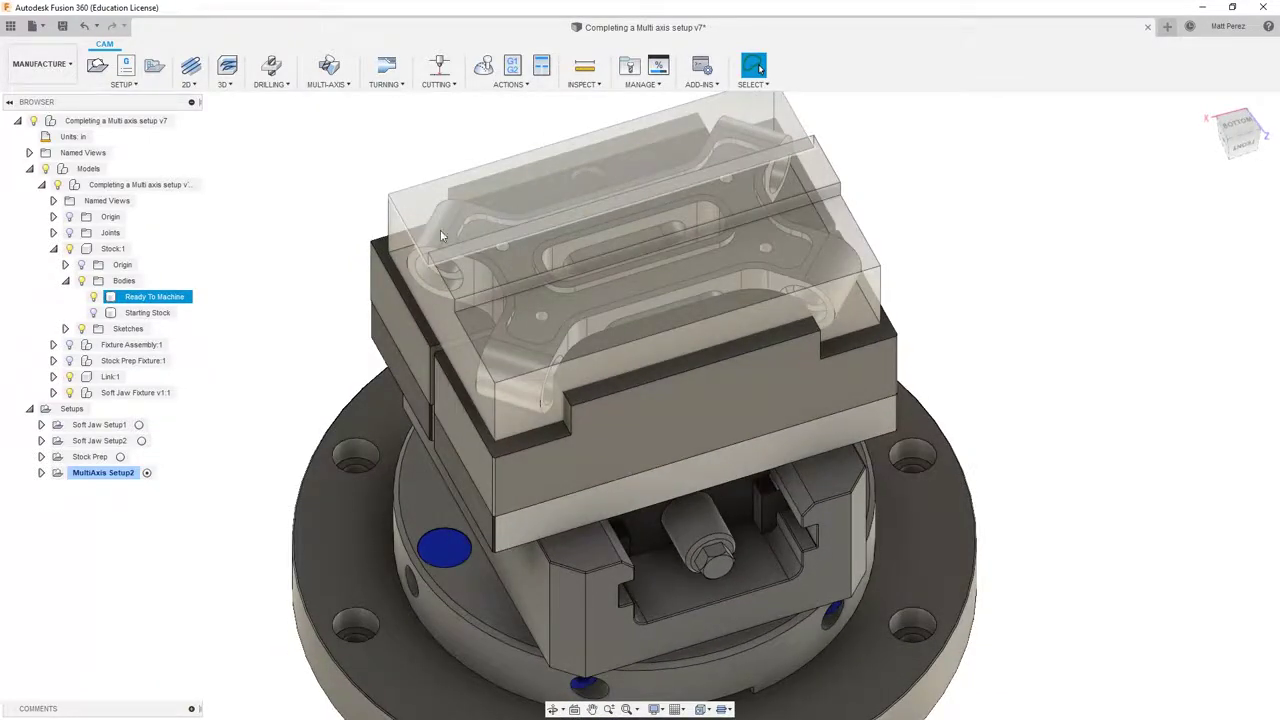
Hide the Stock component so only the link remains in the soft jaws, and collapse its browser entry.
key("Escape")
left_click(72, 250)
left_click(69, 249)
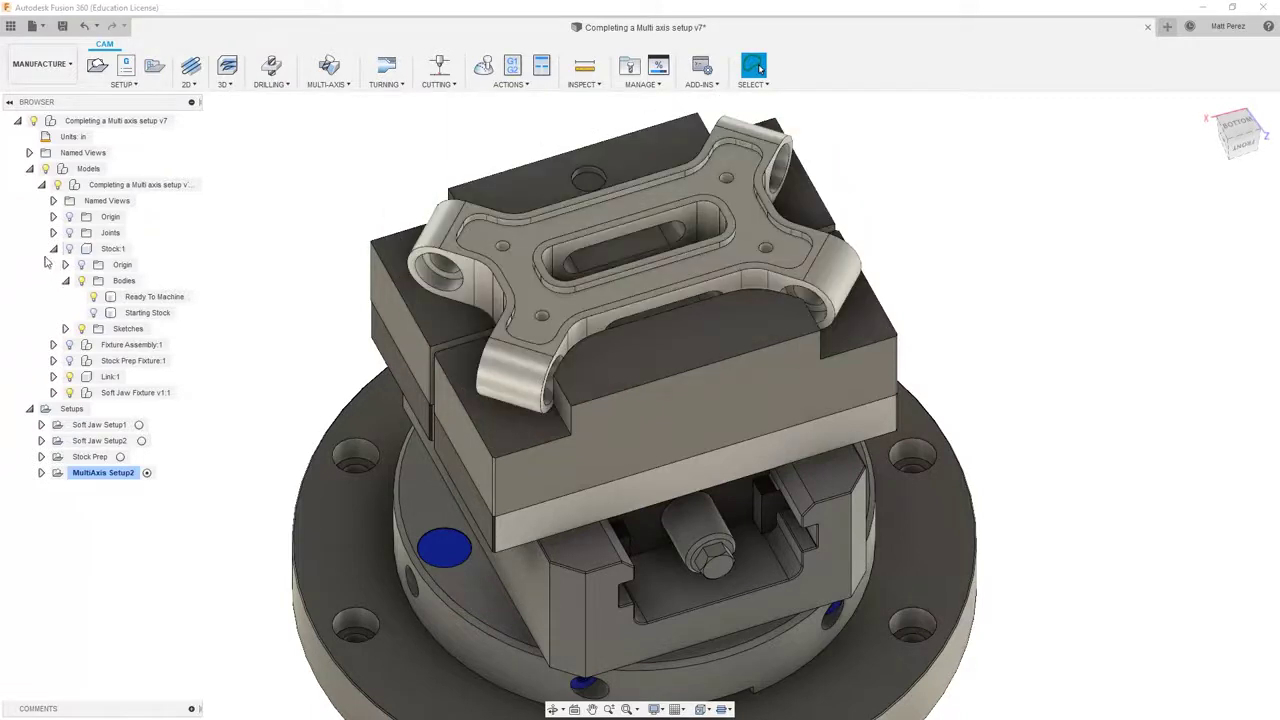
left_click(54, 249)
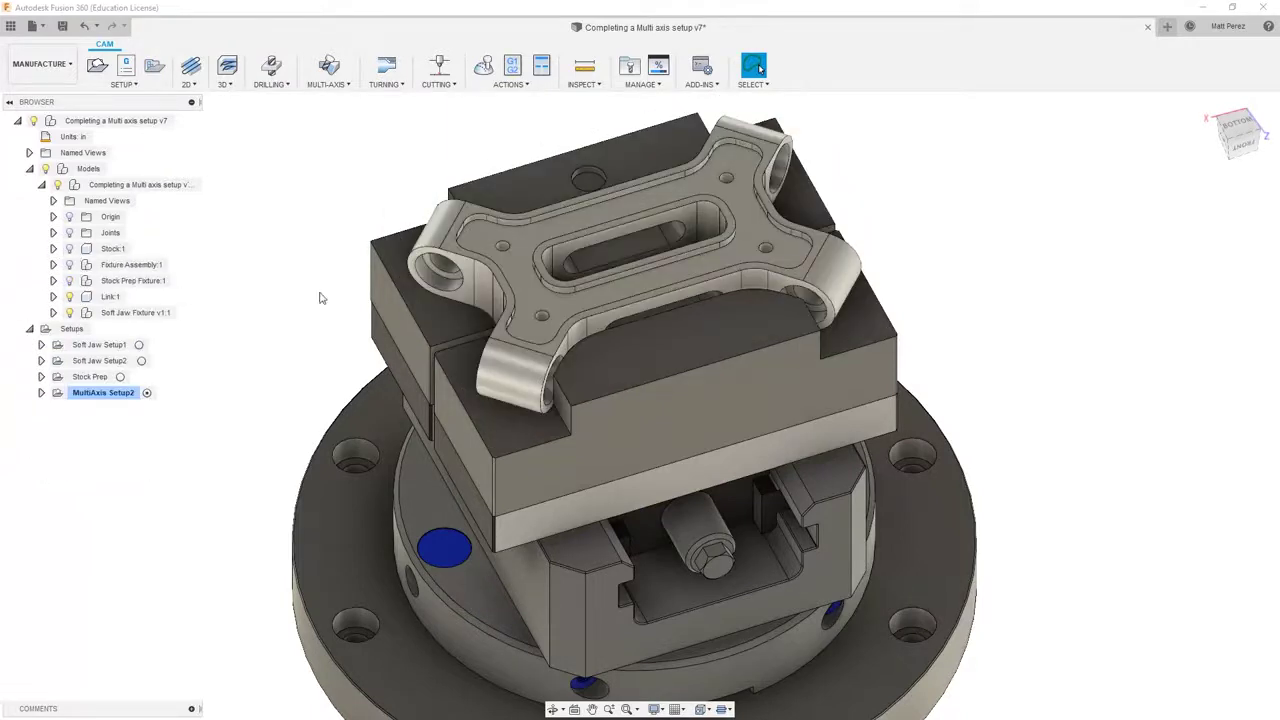
Create a new milling setup with the link body as the model and Soft Jaw Fixture v1:1 as the fixture.
left_click(1233, 141)
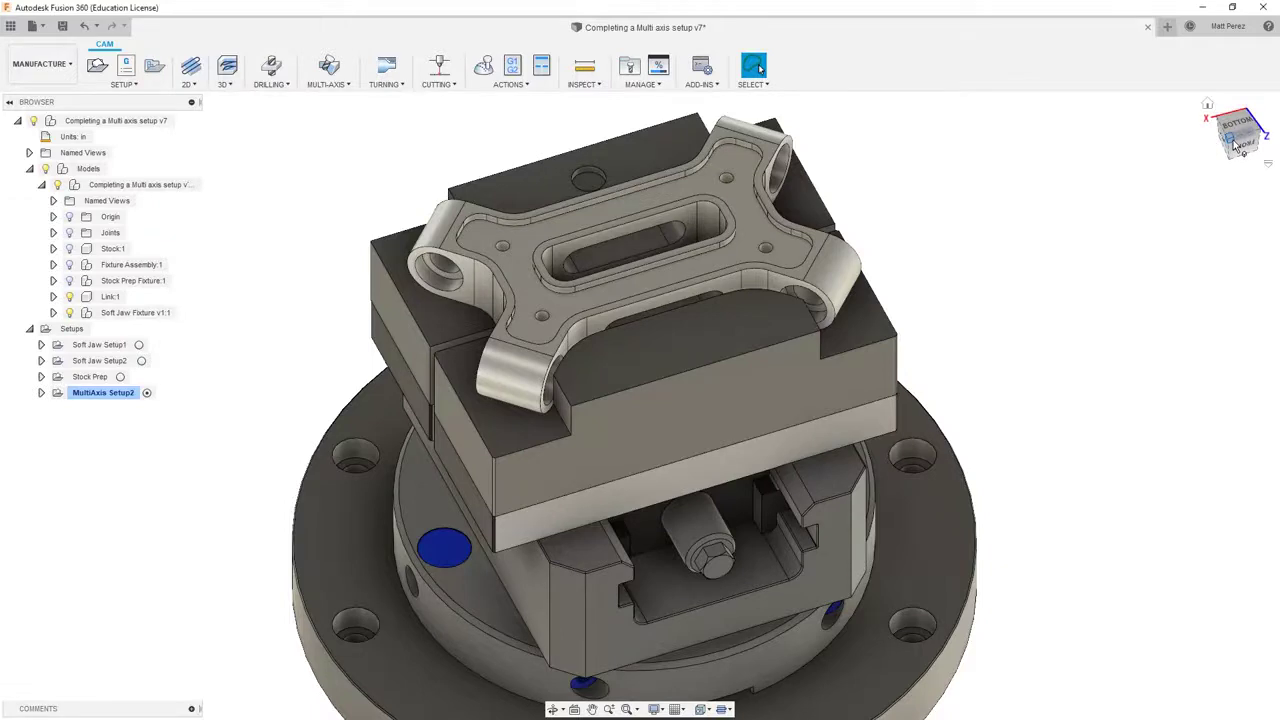
middle_click_drag(848, 199, 933, 214)
left_click_drag(933, 214, 946, 217)
key("Escape")
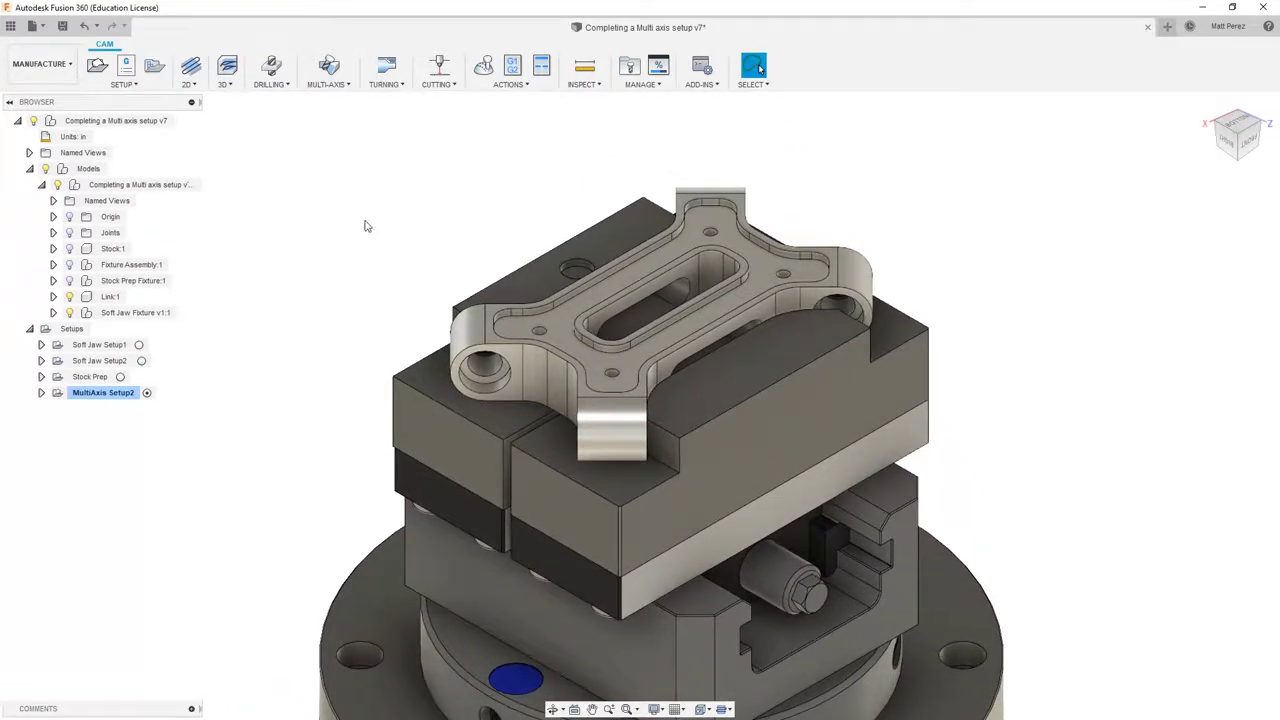
left_click(136, 86)
left_click(130, 104)
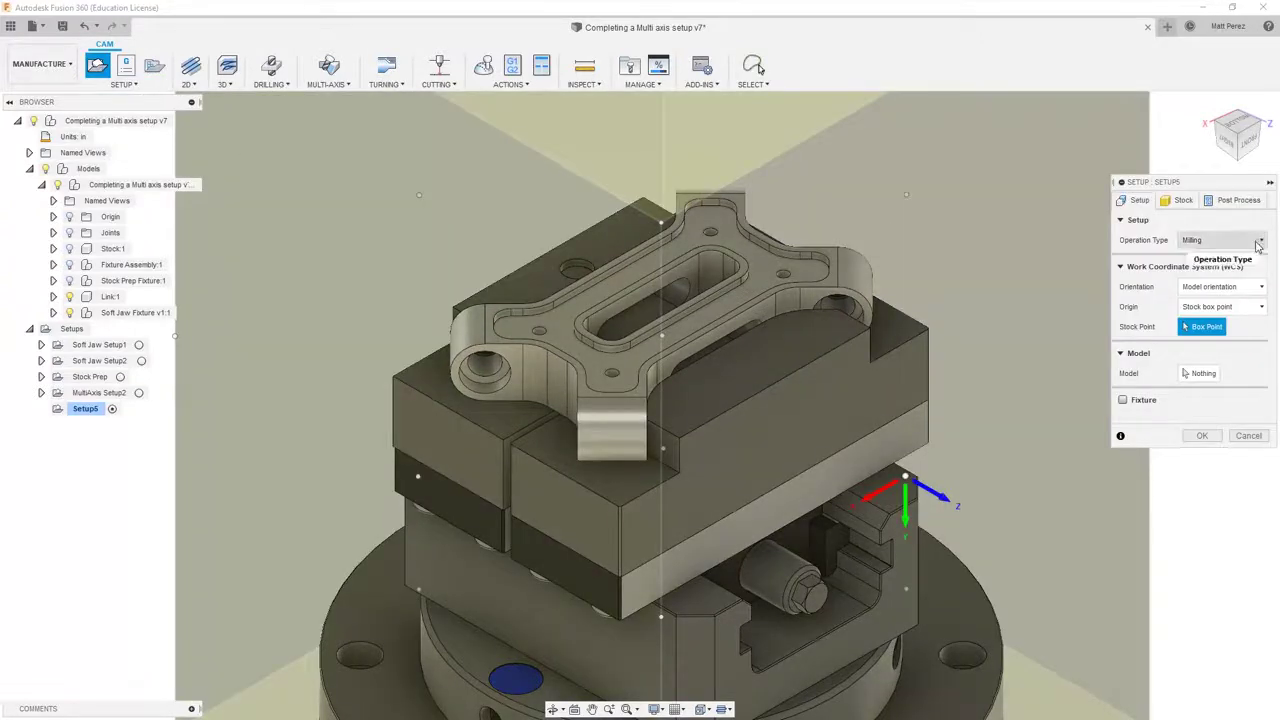
left_click(1200, 373)
left_click(755, 273)
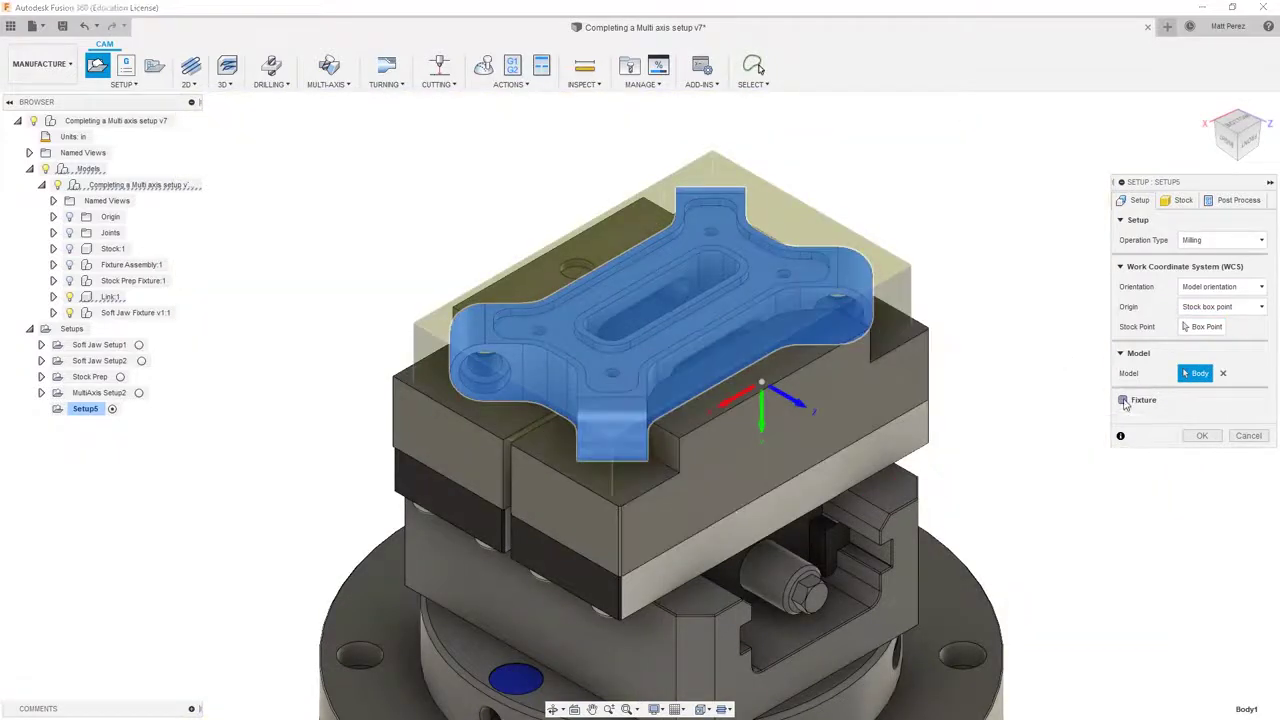
left_click(1122, 399)
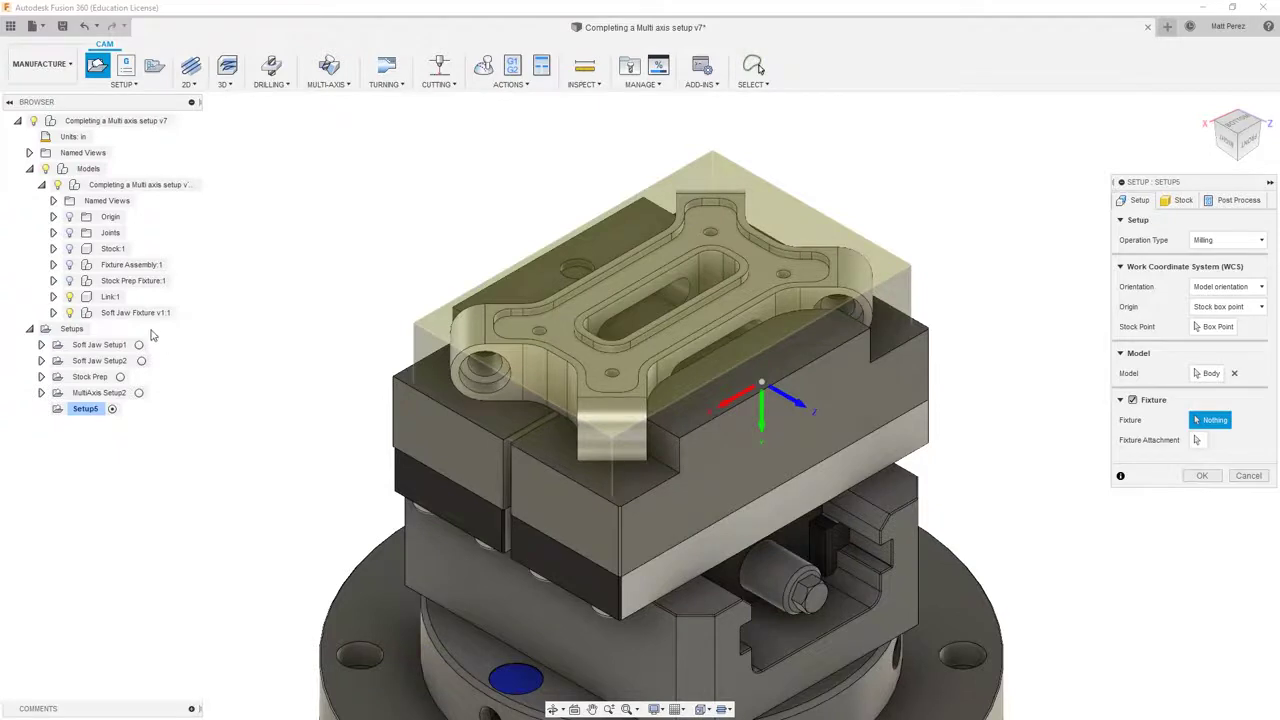
left_click(148, 314)
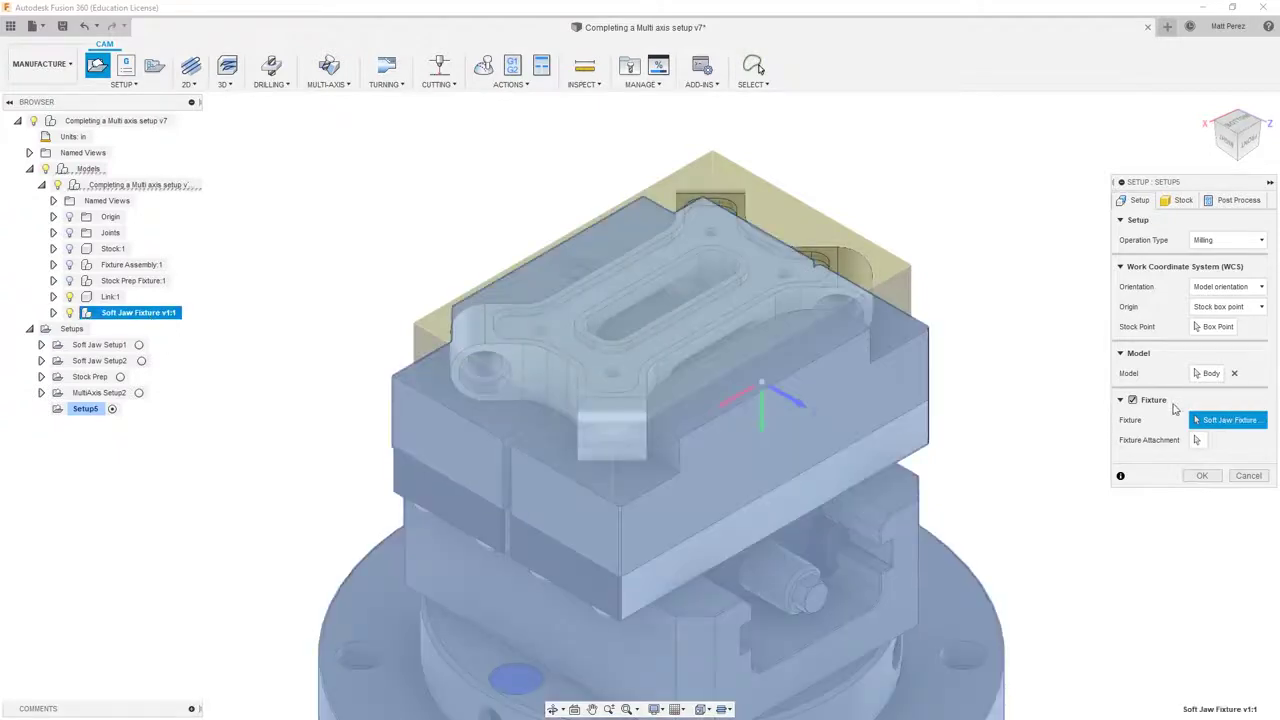
Define the new setup's stock with the From solid mode, using the link body as the stock solid.
left_click(1177, 200)
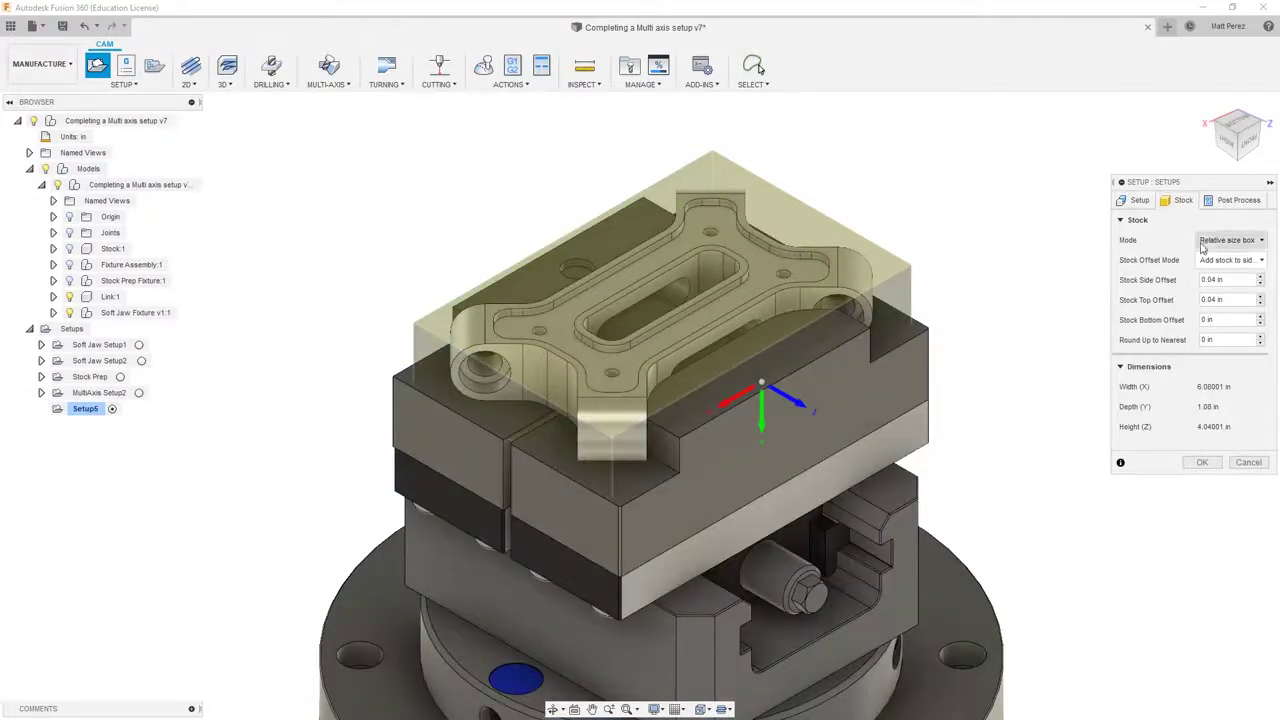
left_click(1210, 241)
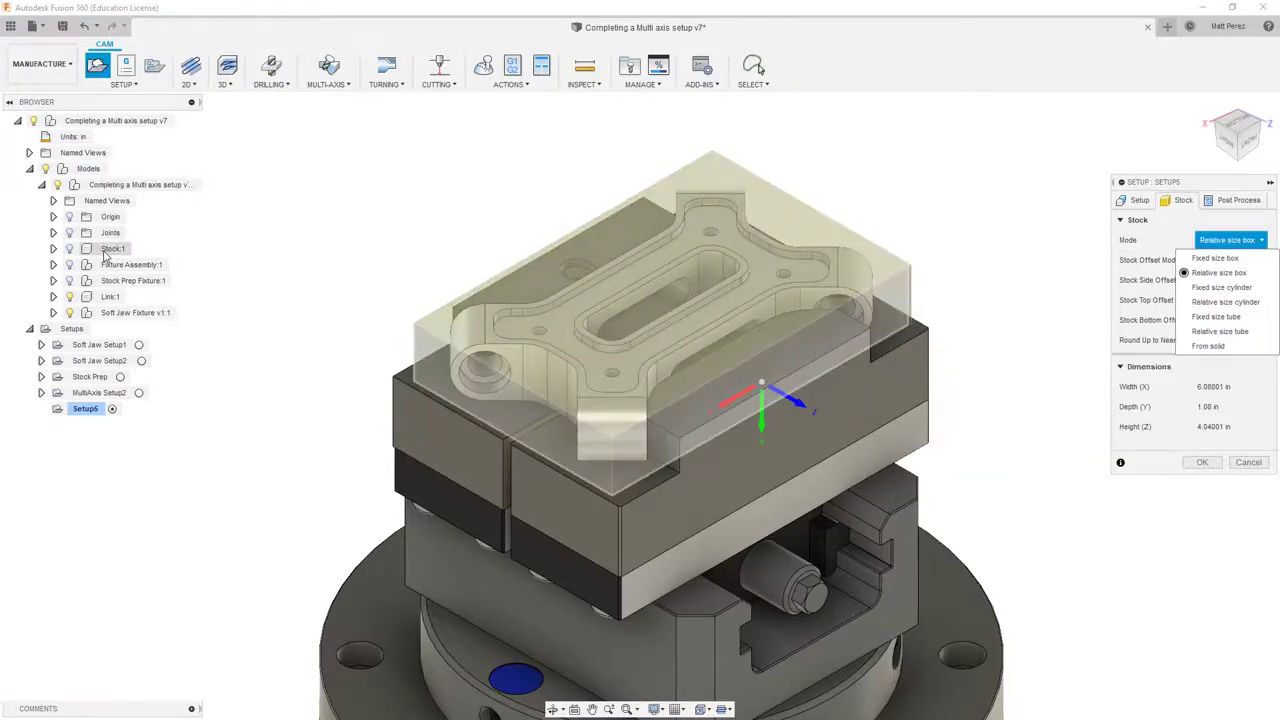
left_click(1208, 346)
left_click(807, 247)
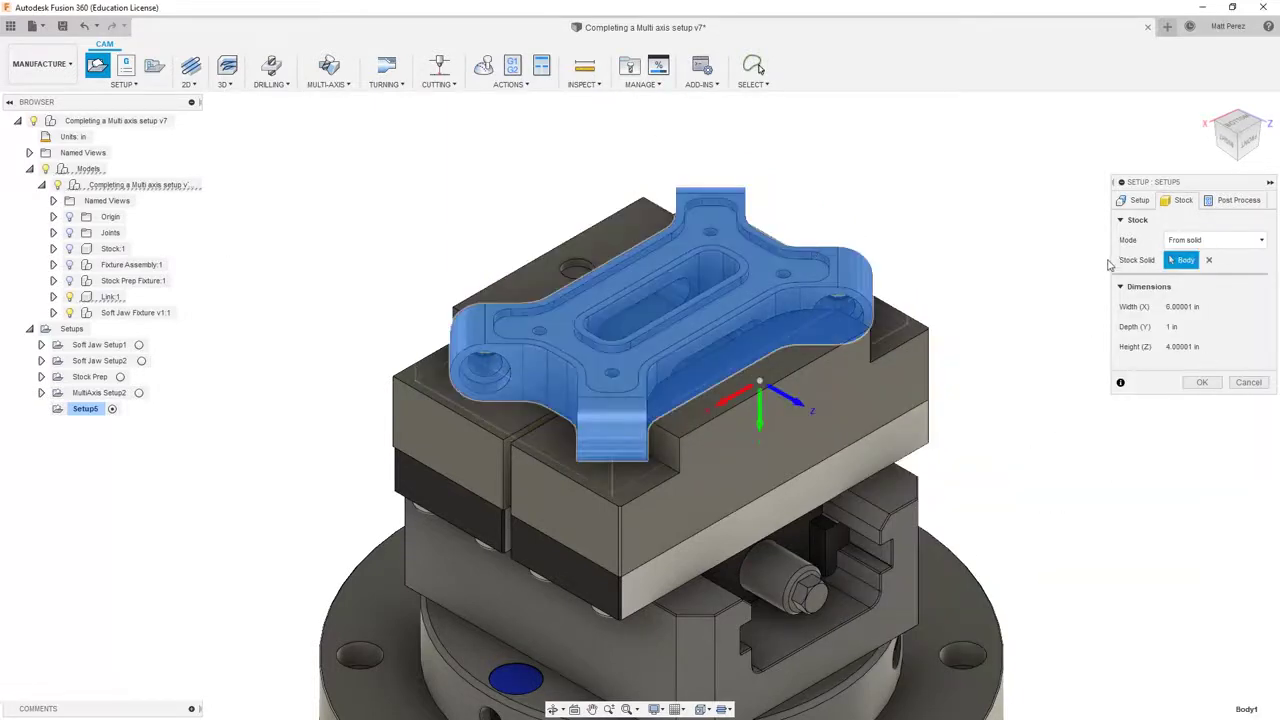
Set the new setup's program name/number to 10 in its post-process settings and accept the setup.
left_click(1238, 200)
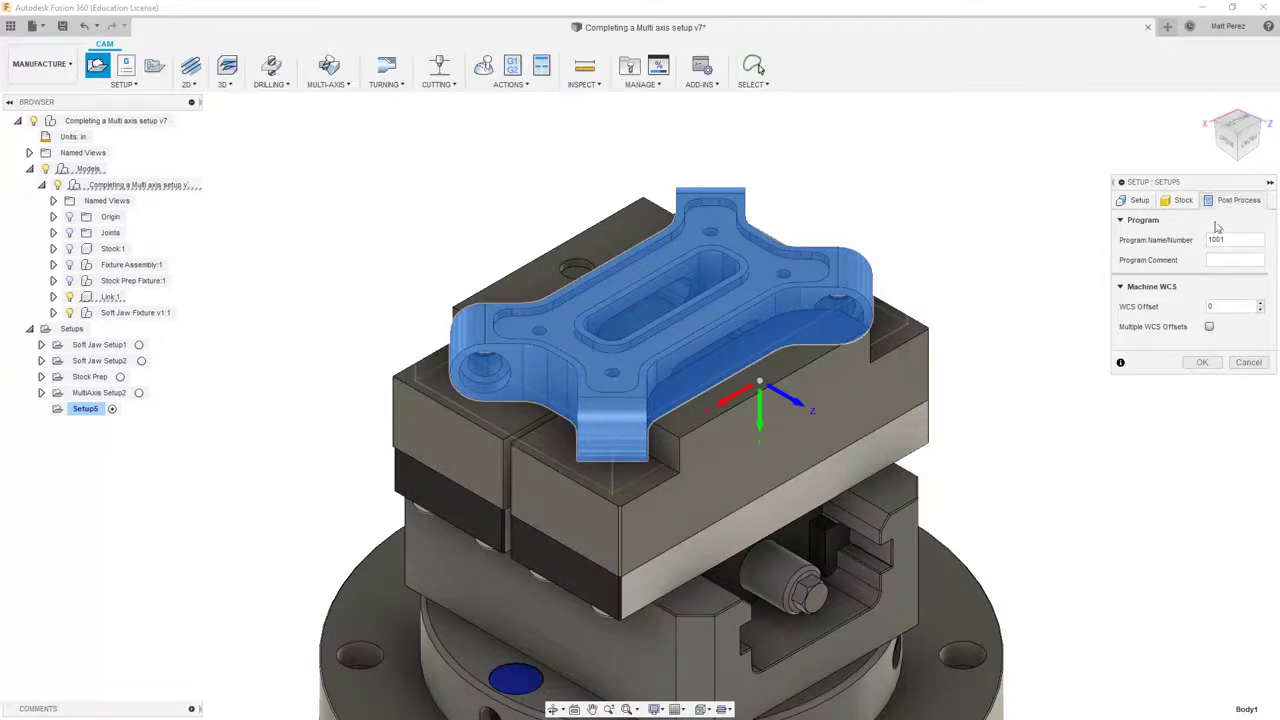
double_click(1227, 240)
type("10")
key("Return")
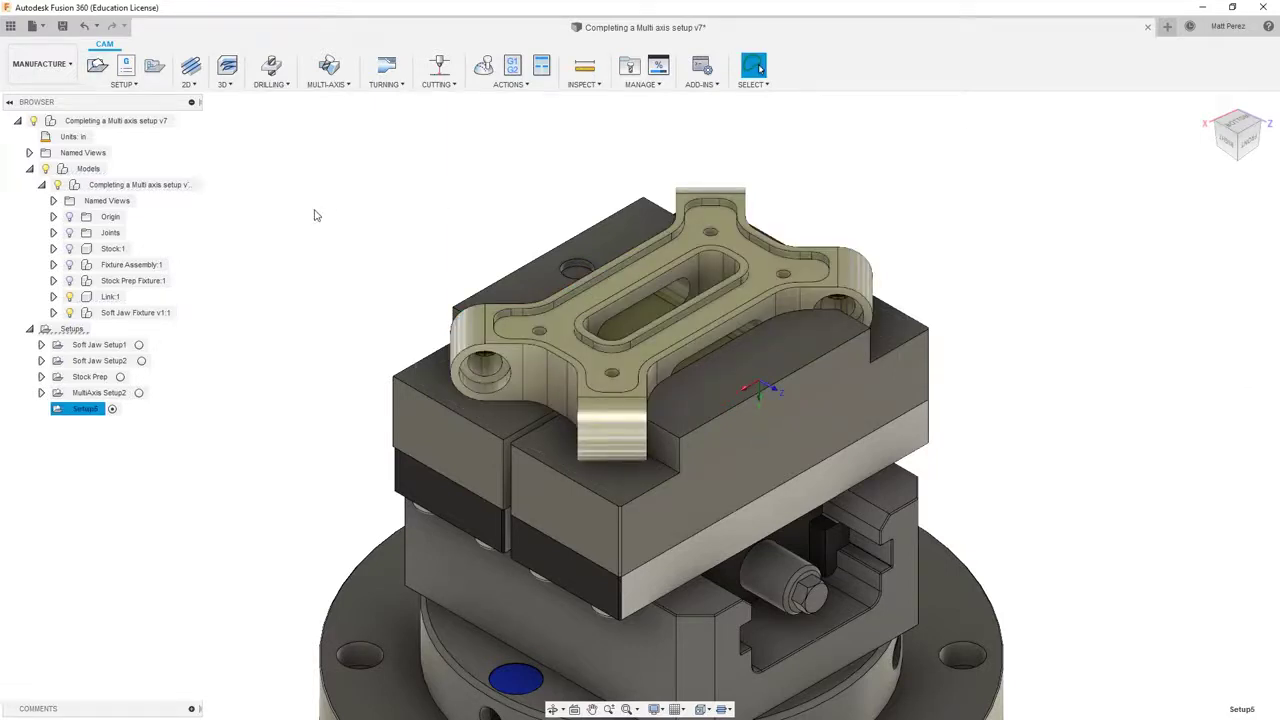
Rename the newly created setup as Link In Soft Jaw.
left_click(86, 410)
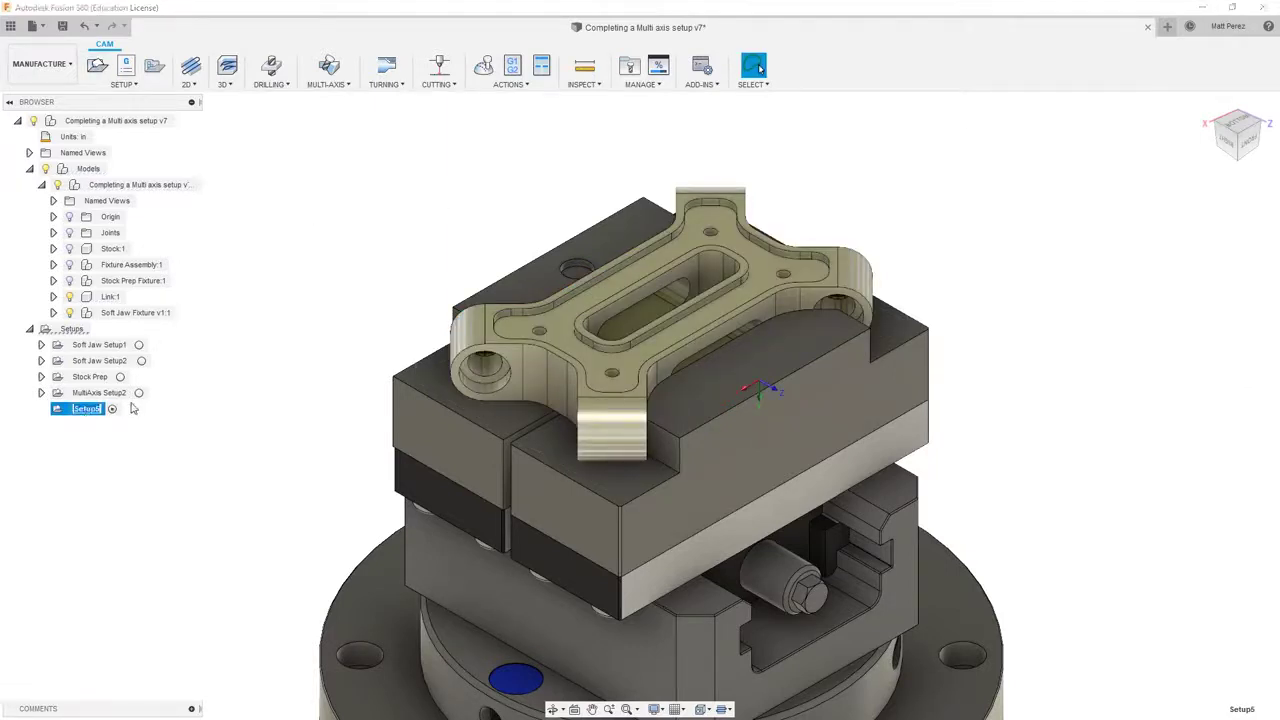
type("Link In Soft Ja")
key("Return")
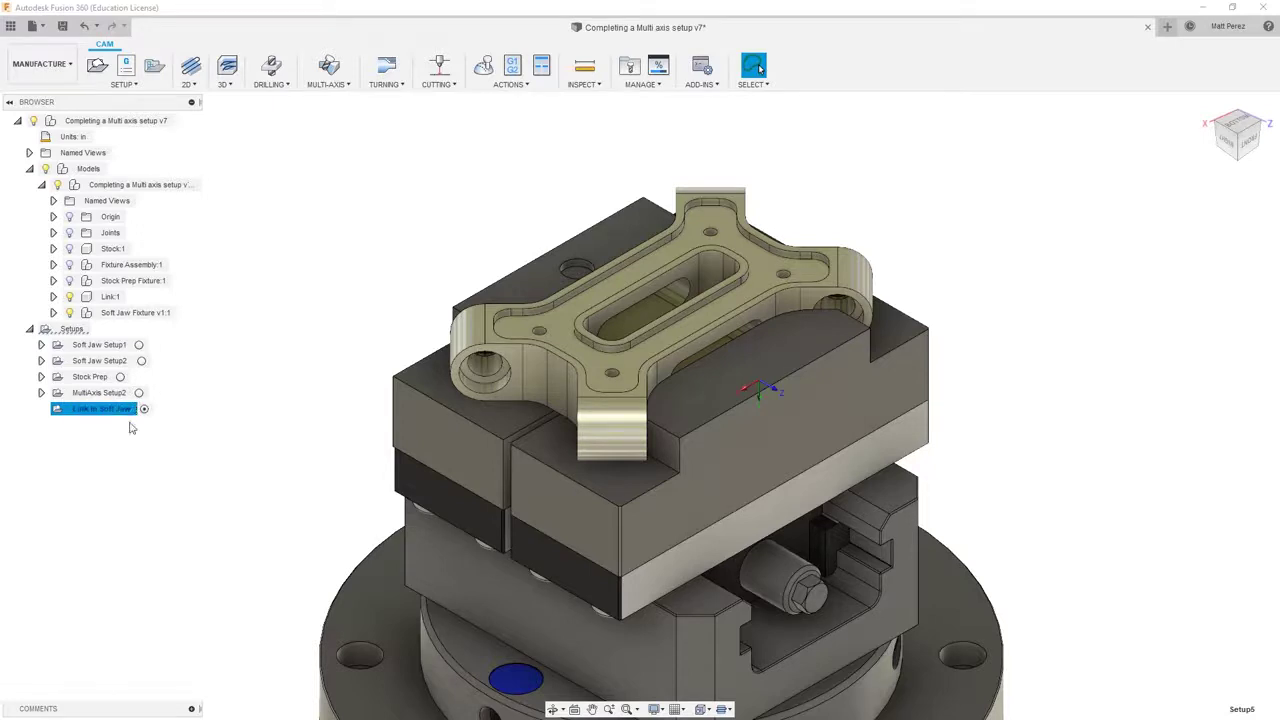
Edit Link In Soft Jaw's orientation to Select Z axis/plane & X axis, using the soft jaw hole's floor face for Z, and flip the X axis.
right_click(125, 410)
left_click(139, 425)
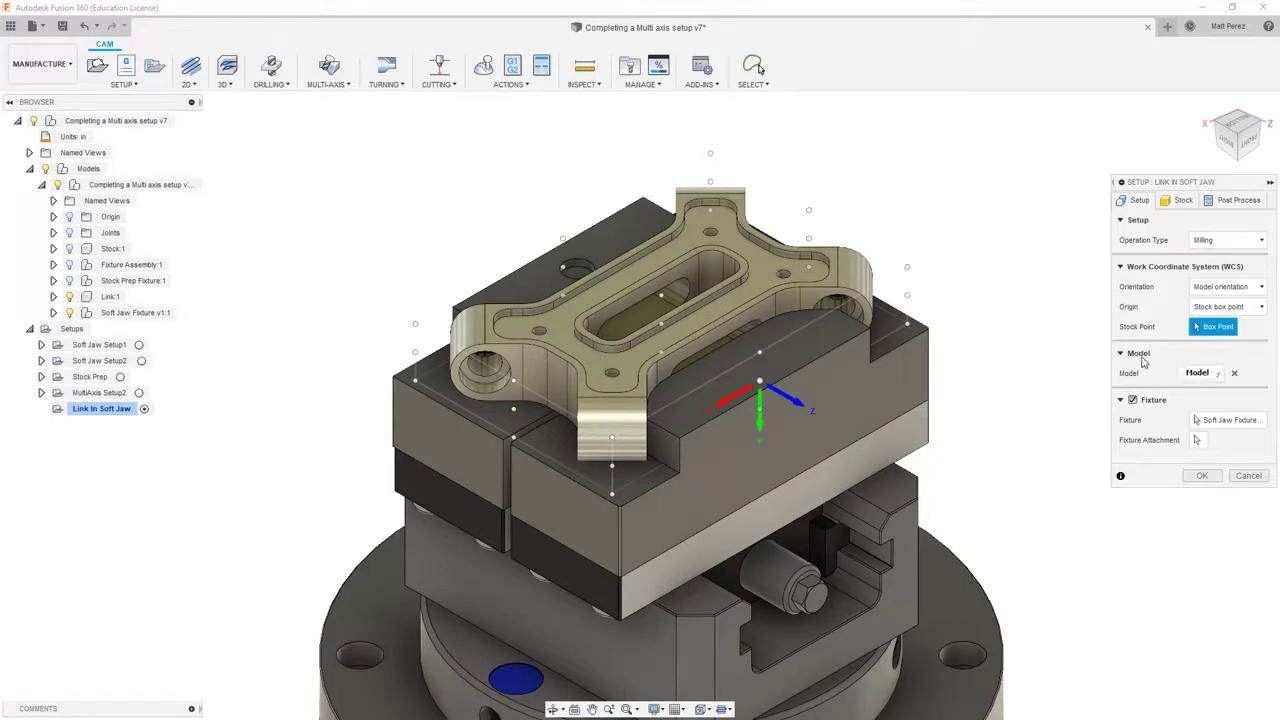
left_click(1238, 287)
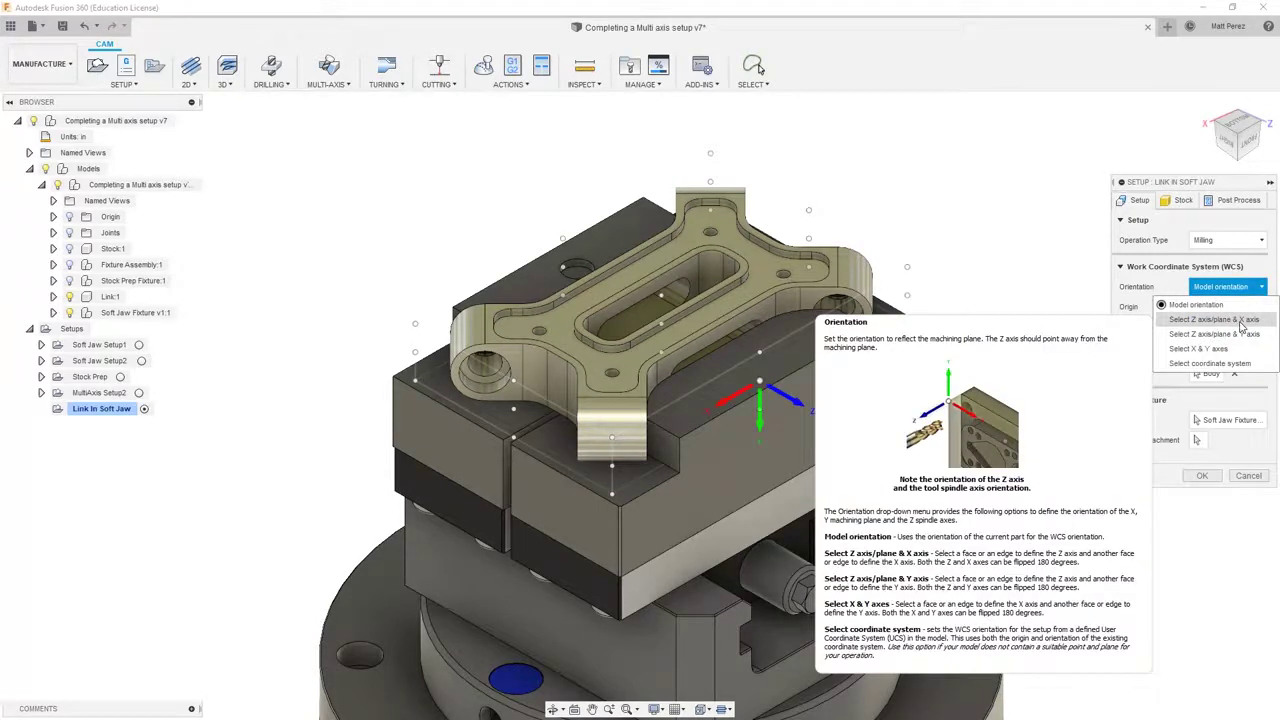
left_click(1241, 325)
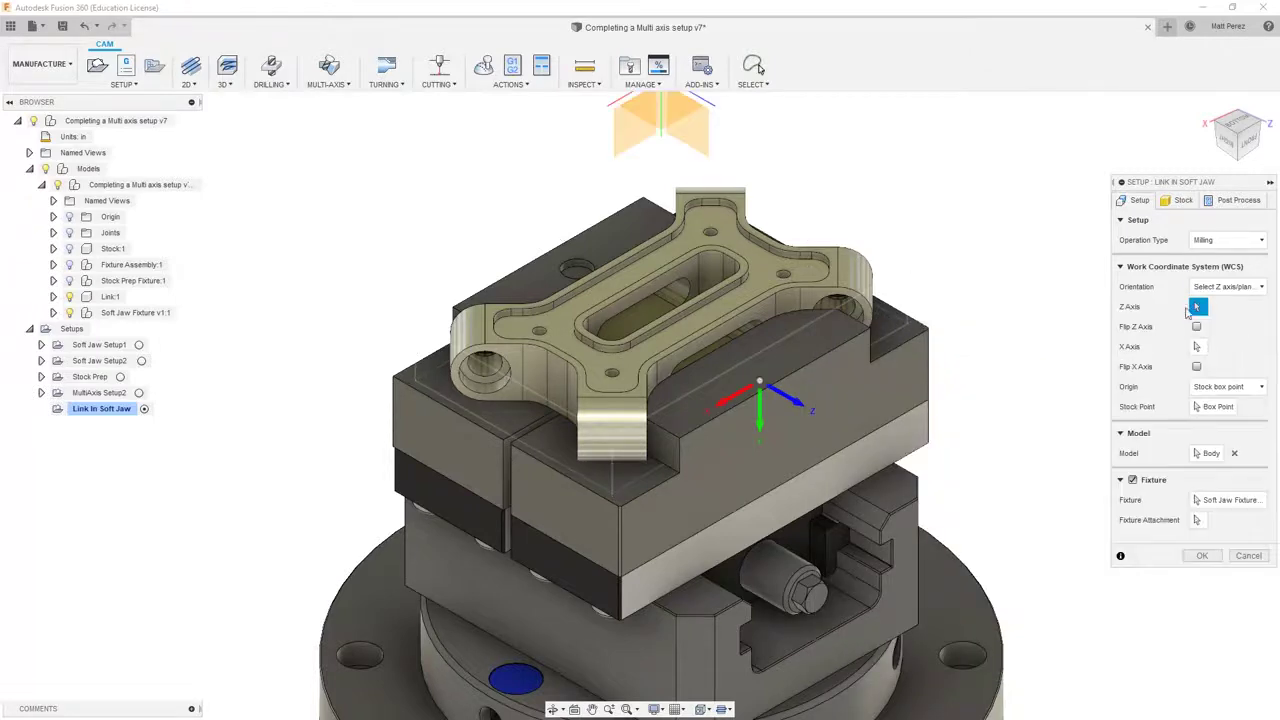
scroll(588, 255, "up", 5)
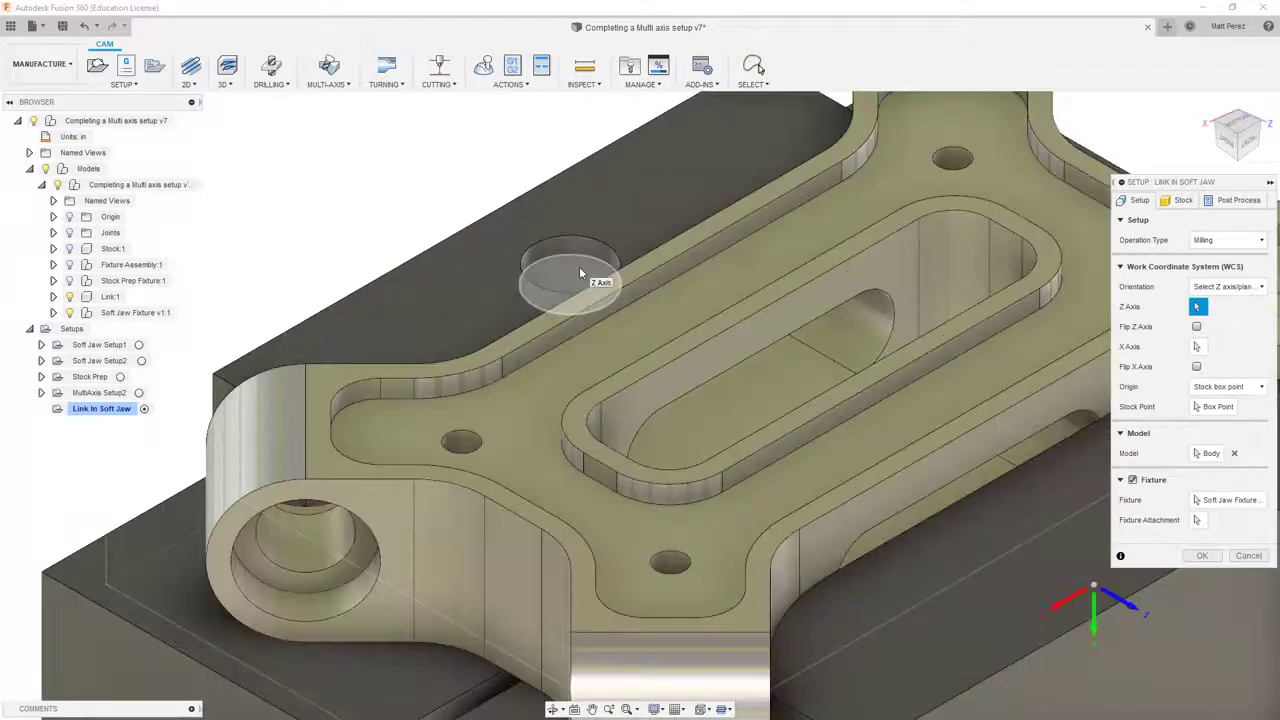
left_click(579, 266)
scroll(574, 257, "down", 5)
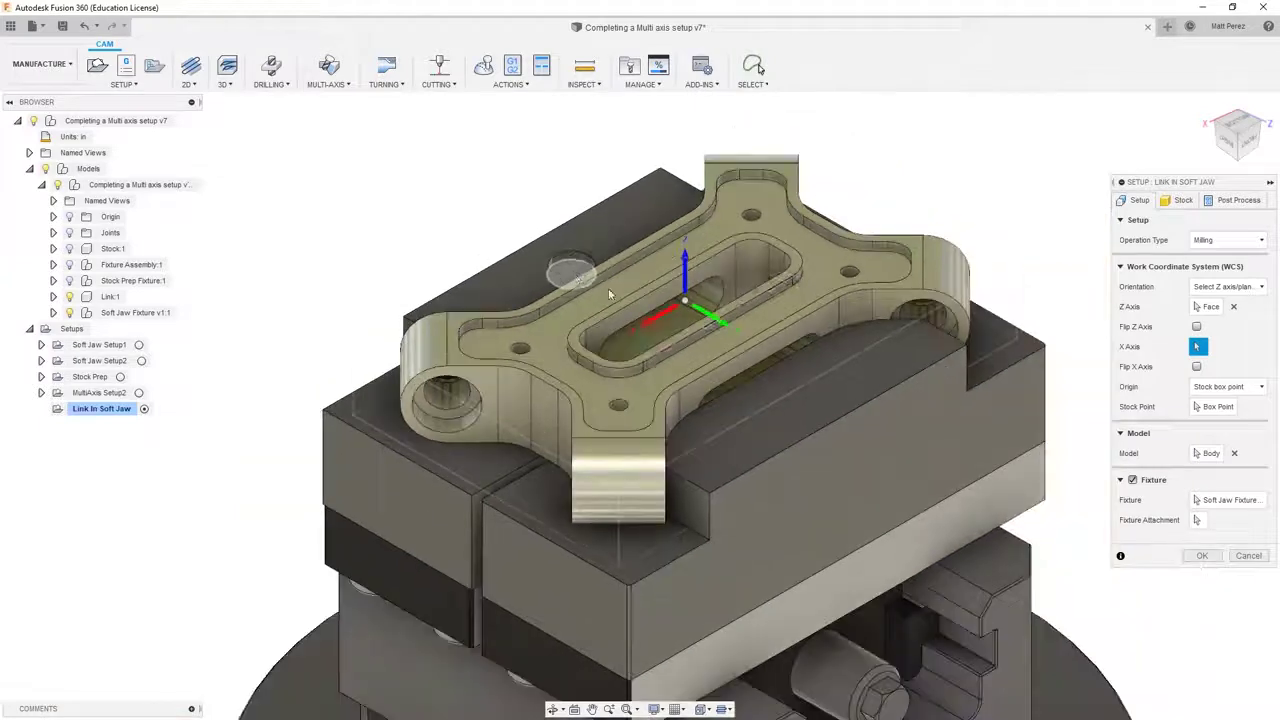
scroll(608, 288, "up", 3)
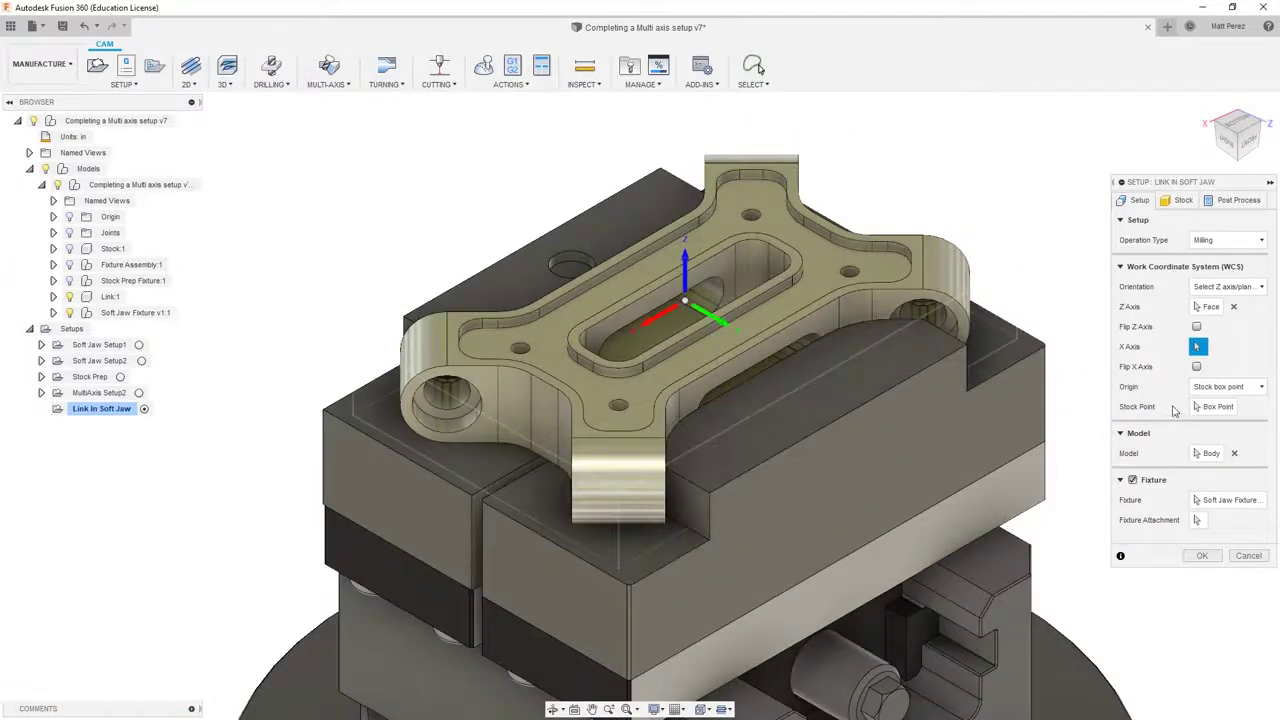
left_click(1197, 367)
Try Model box point as the setup's WCS origin instead of the stock box point.
left_click(1214, 406)
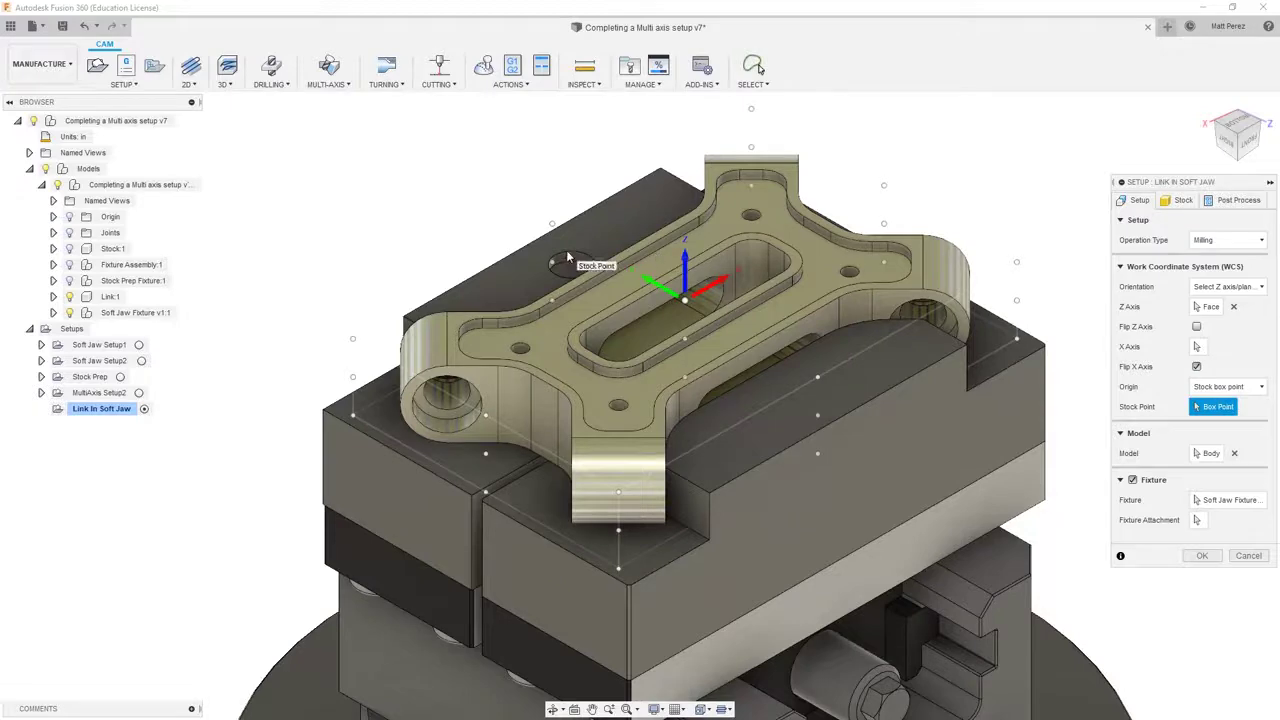
mouse_move(556, 258)
middle_mouse_down("shift")
mouse_move(700, 262)
mouse_move(540, 264)
middle_mouse_up("shift")
left_click(1258, 386)
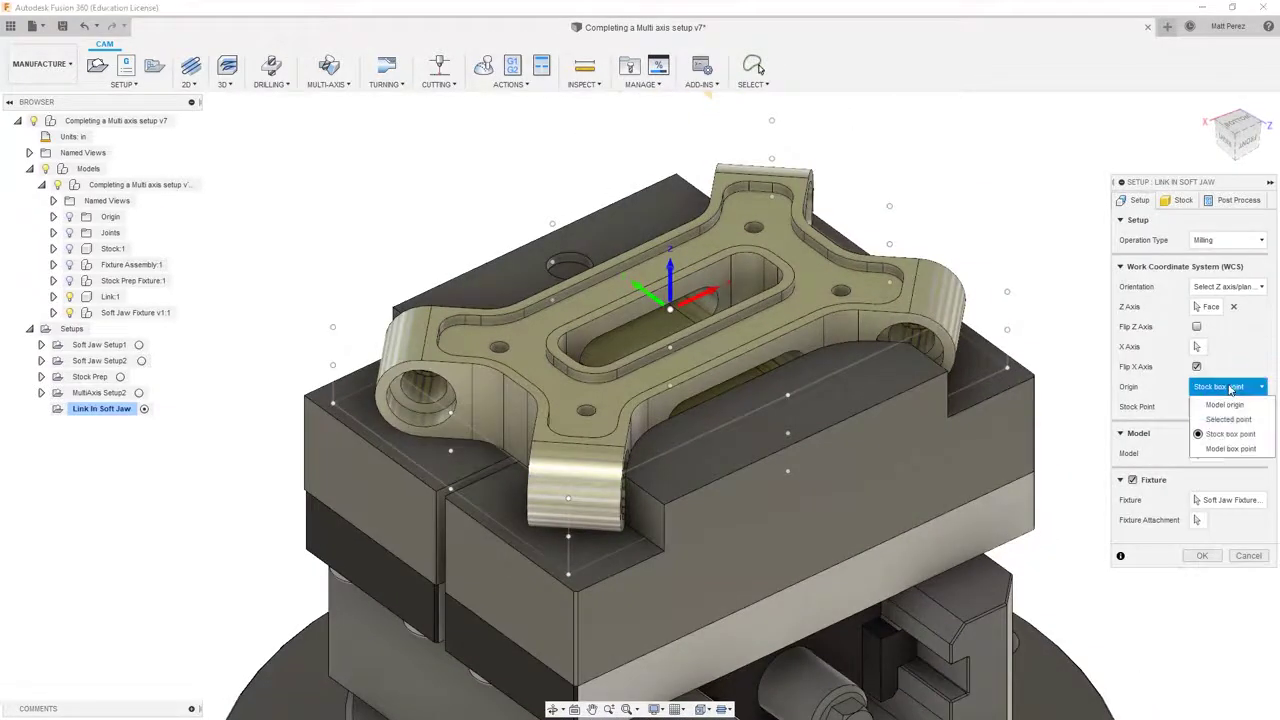
left_click(1246, 449)
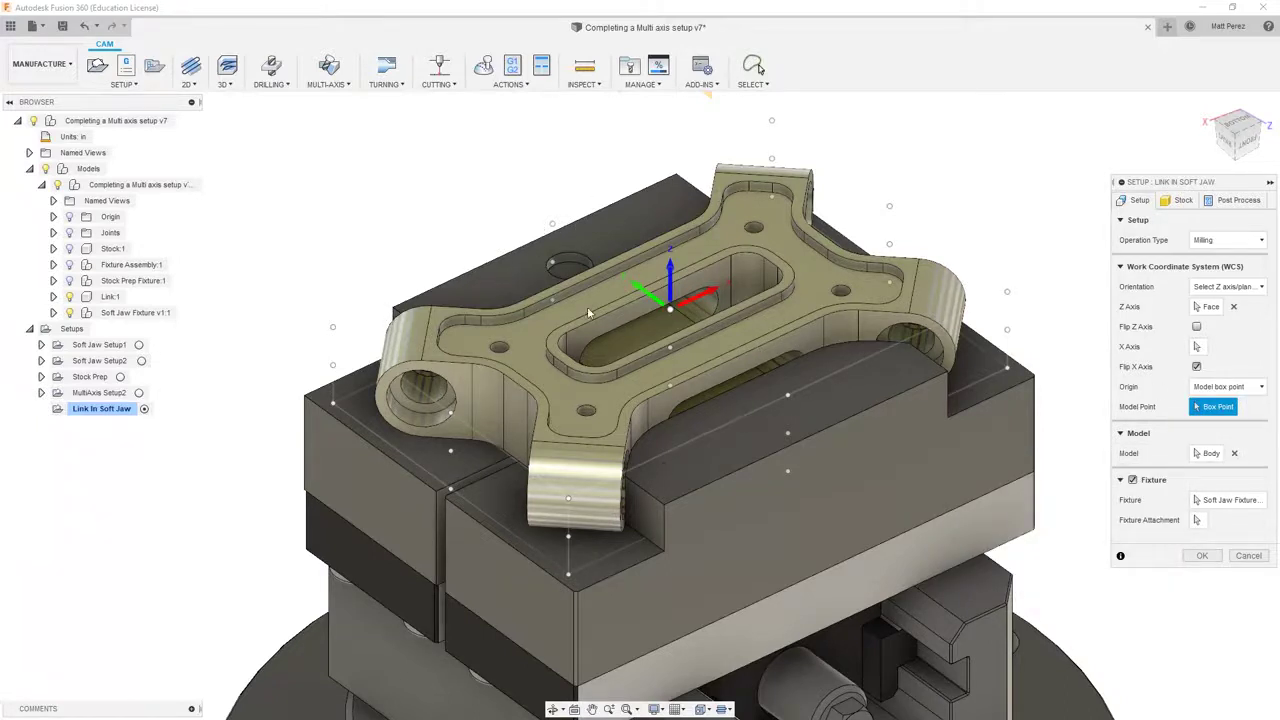
Set the WCS origin to Selected point on the circular edge of the soft jaw hole and accept the setup changes.
left_click(1228, 386)
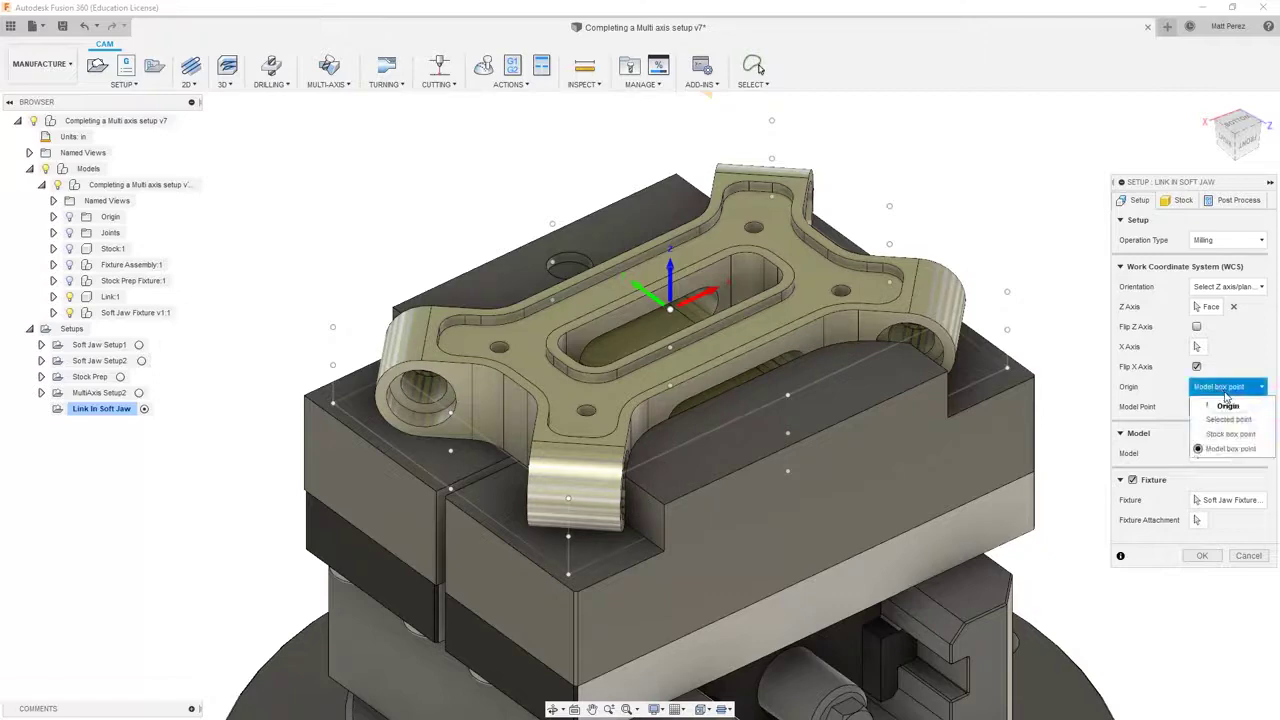
left_click(1230, 419)
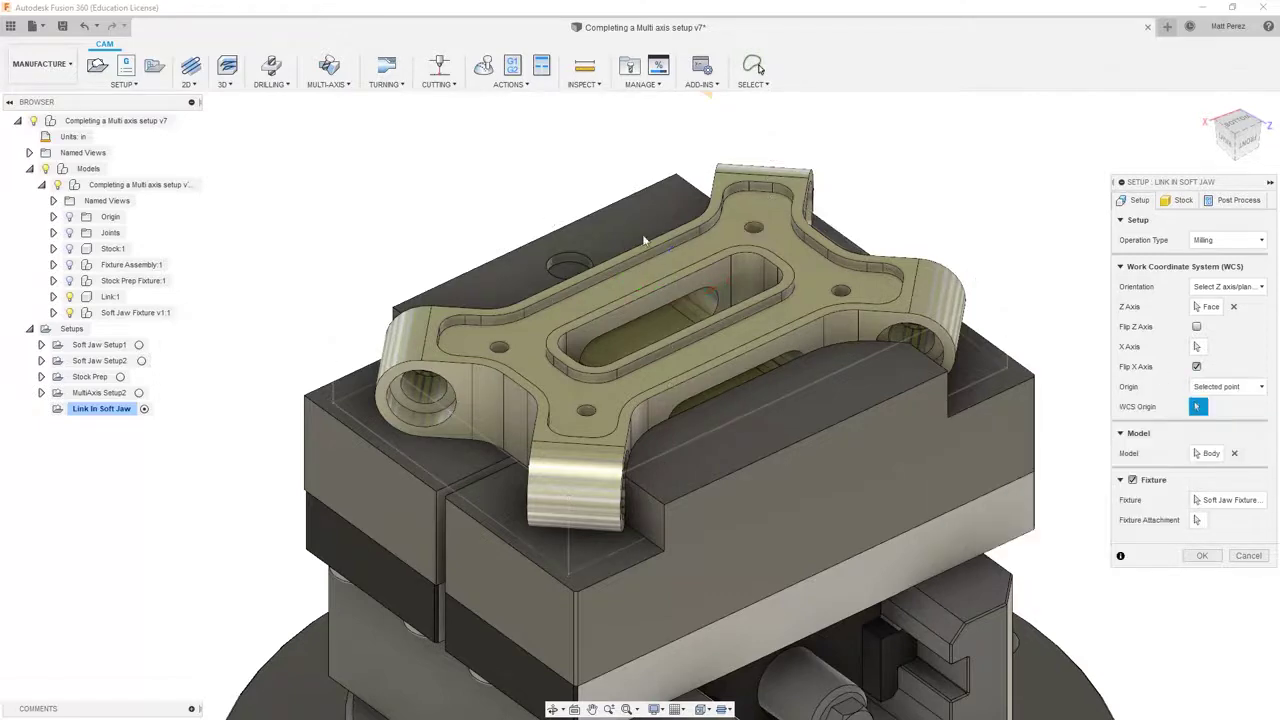
left_click(578, 262)
middle_click_drag(516, 166, 503, 249, "shift")
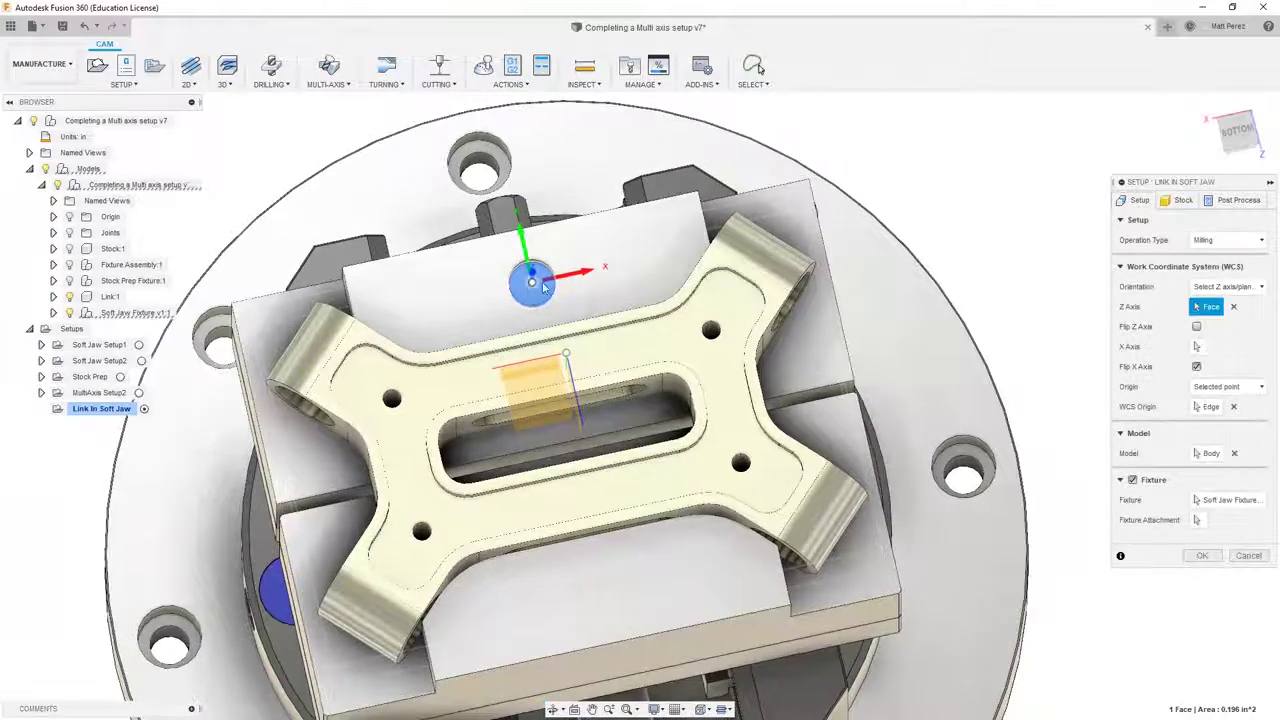
middle_click_drag(551, 323, 593, 249, "shift")
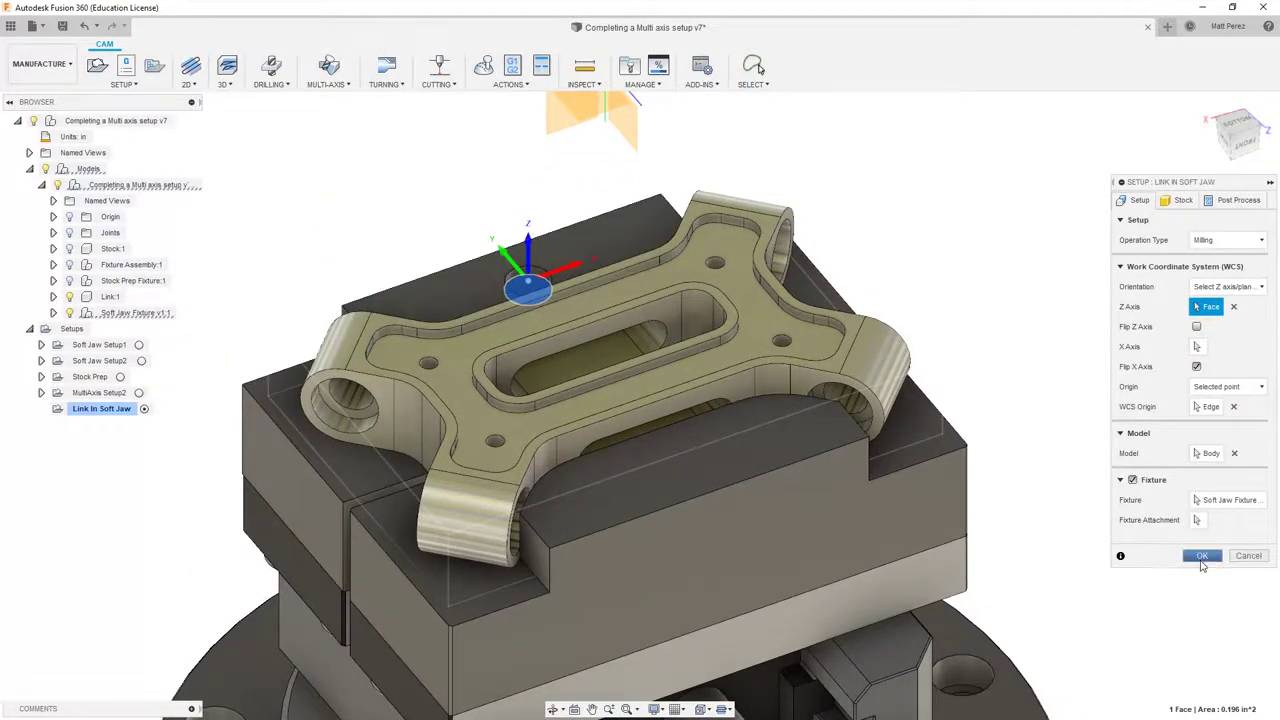
left_click(1202, 556)
Return to an isometric view of the fixture and save the design with the version description User Saved.
scroll(1150, 255, "down", 1)
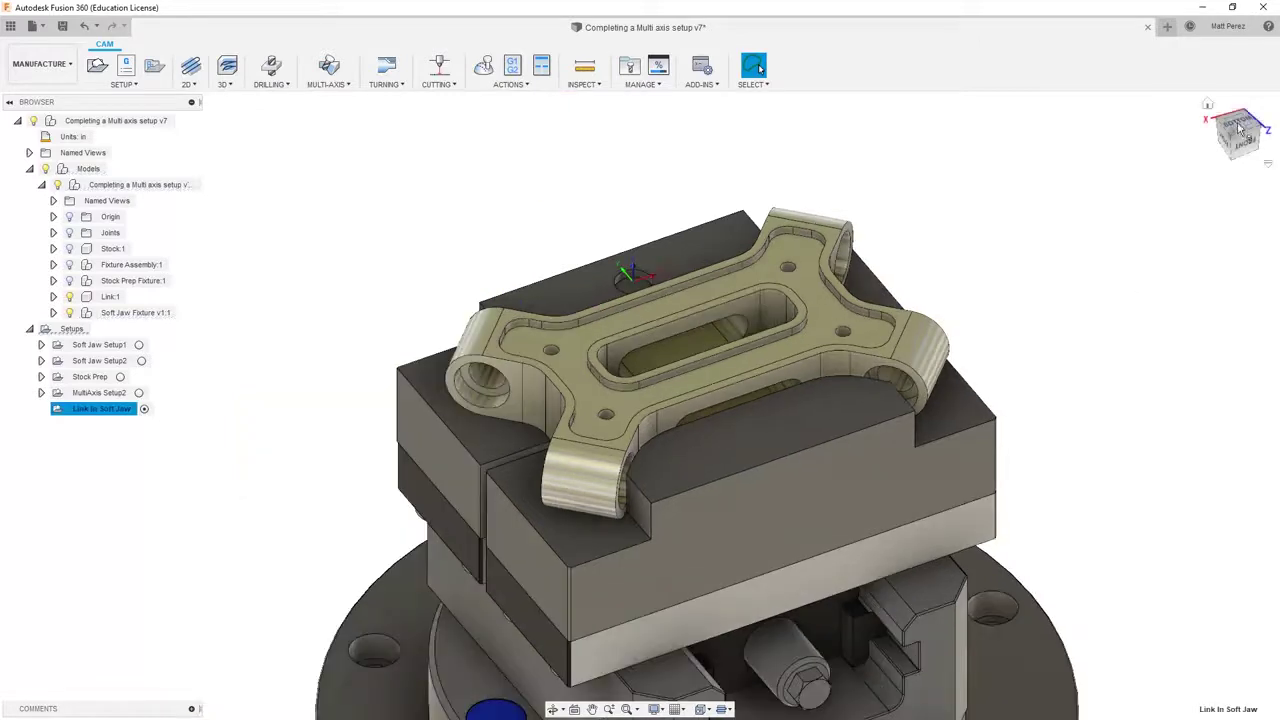
left_click(1234, 134)
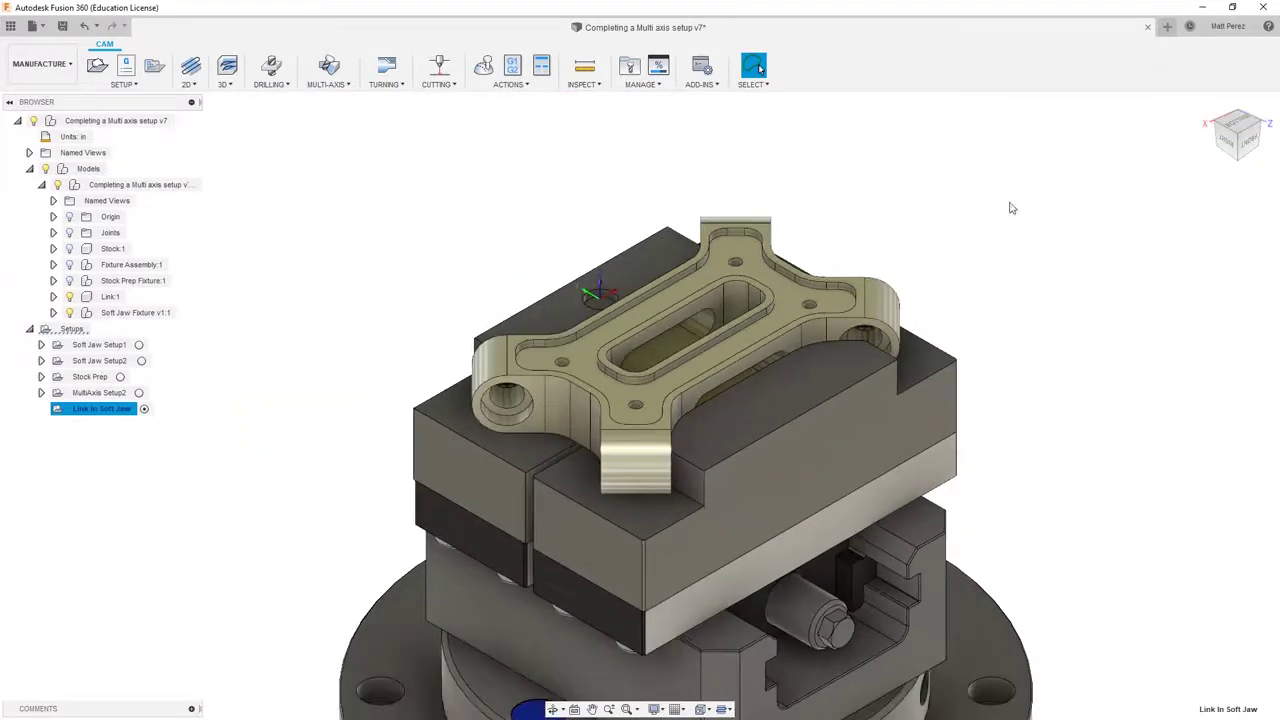
left_click(63, 27)
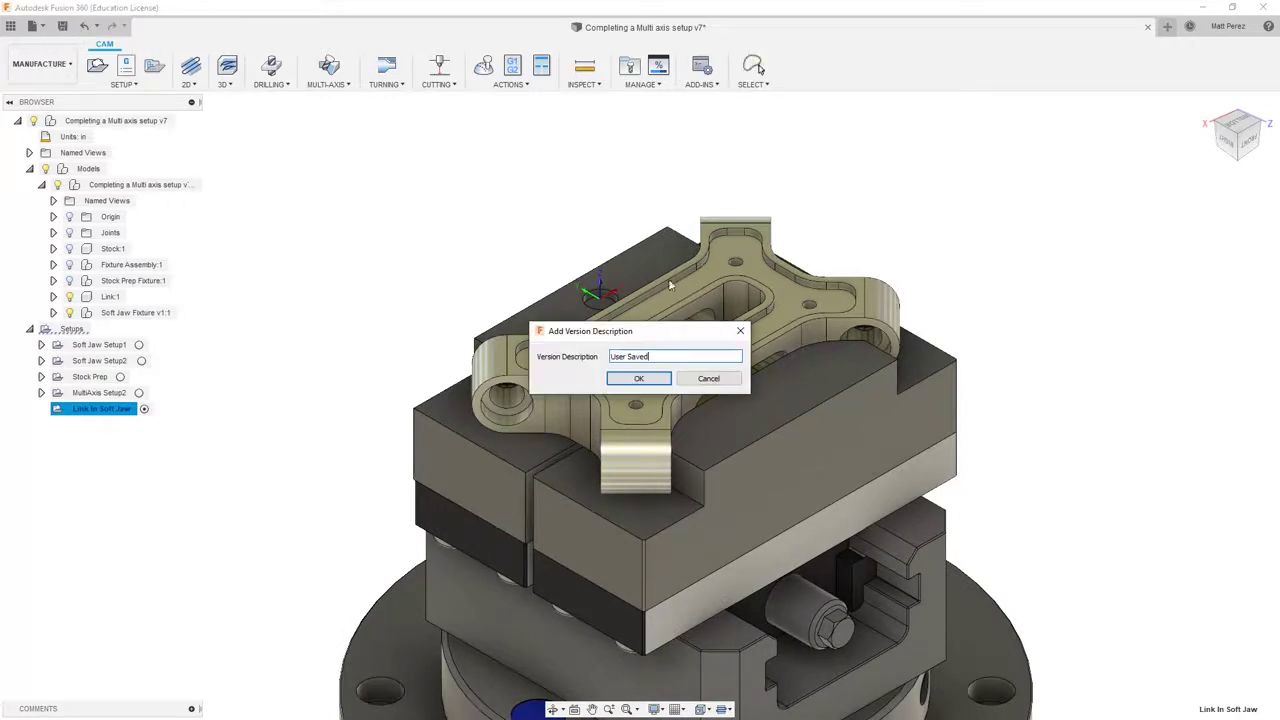
key("Return")
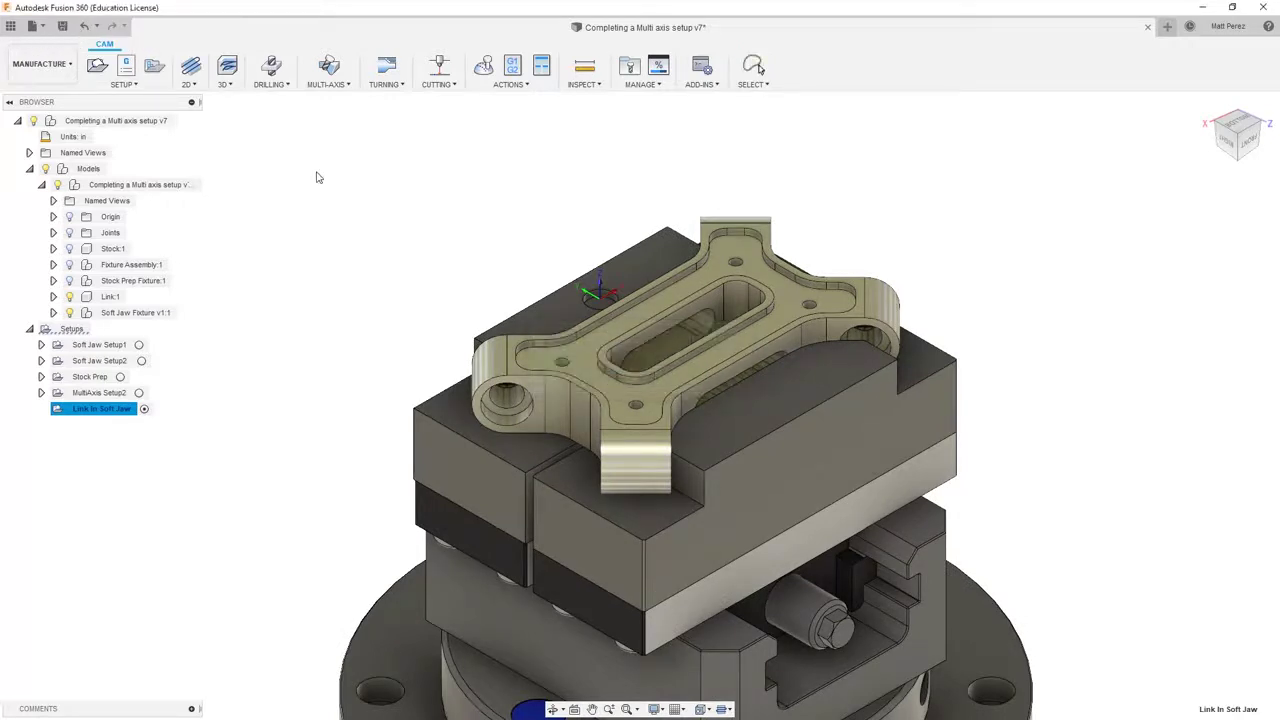